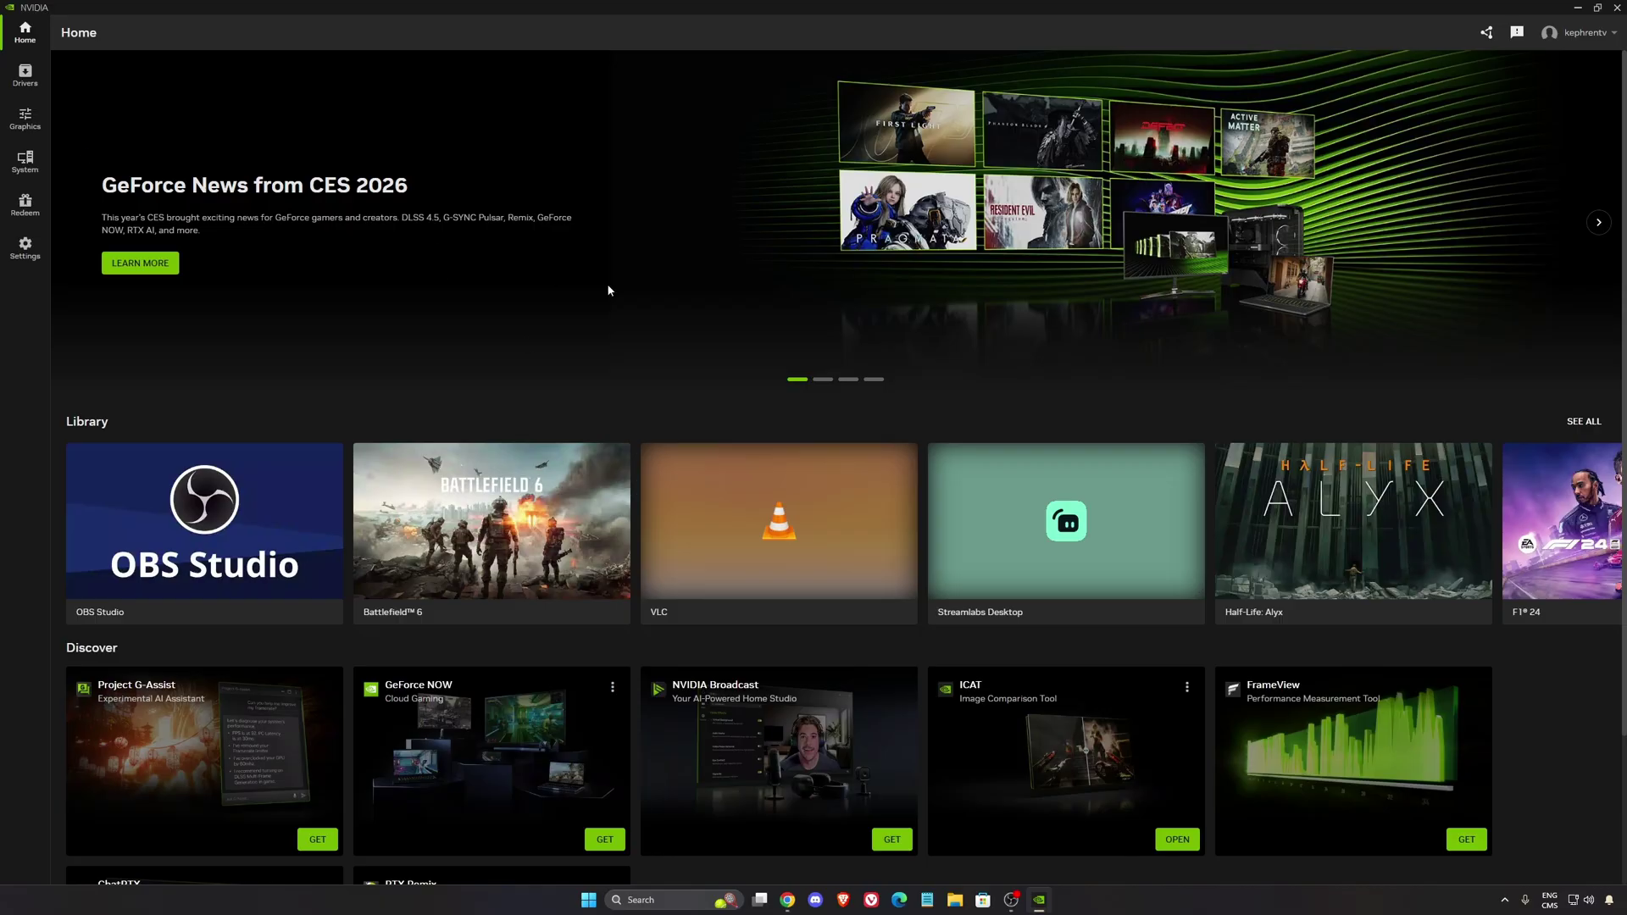
Step: Review the app version and privacy details under About, then go to Graphics Program Settings
{"action": "left_click", "coordinate": [25, 247]}
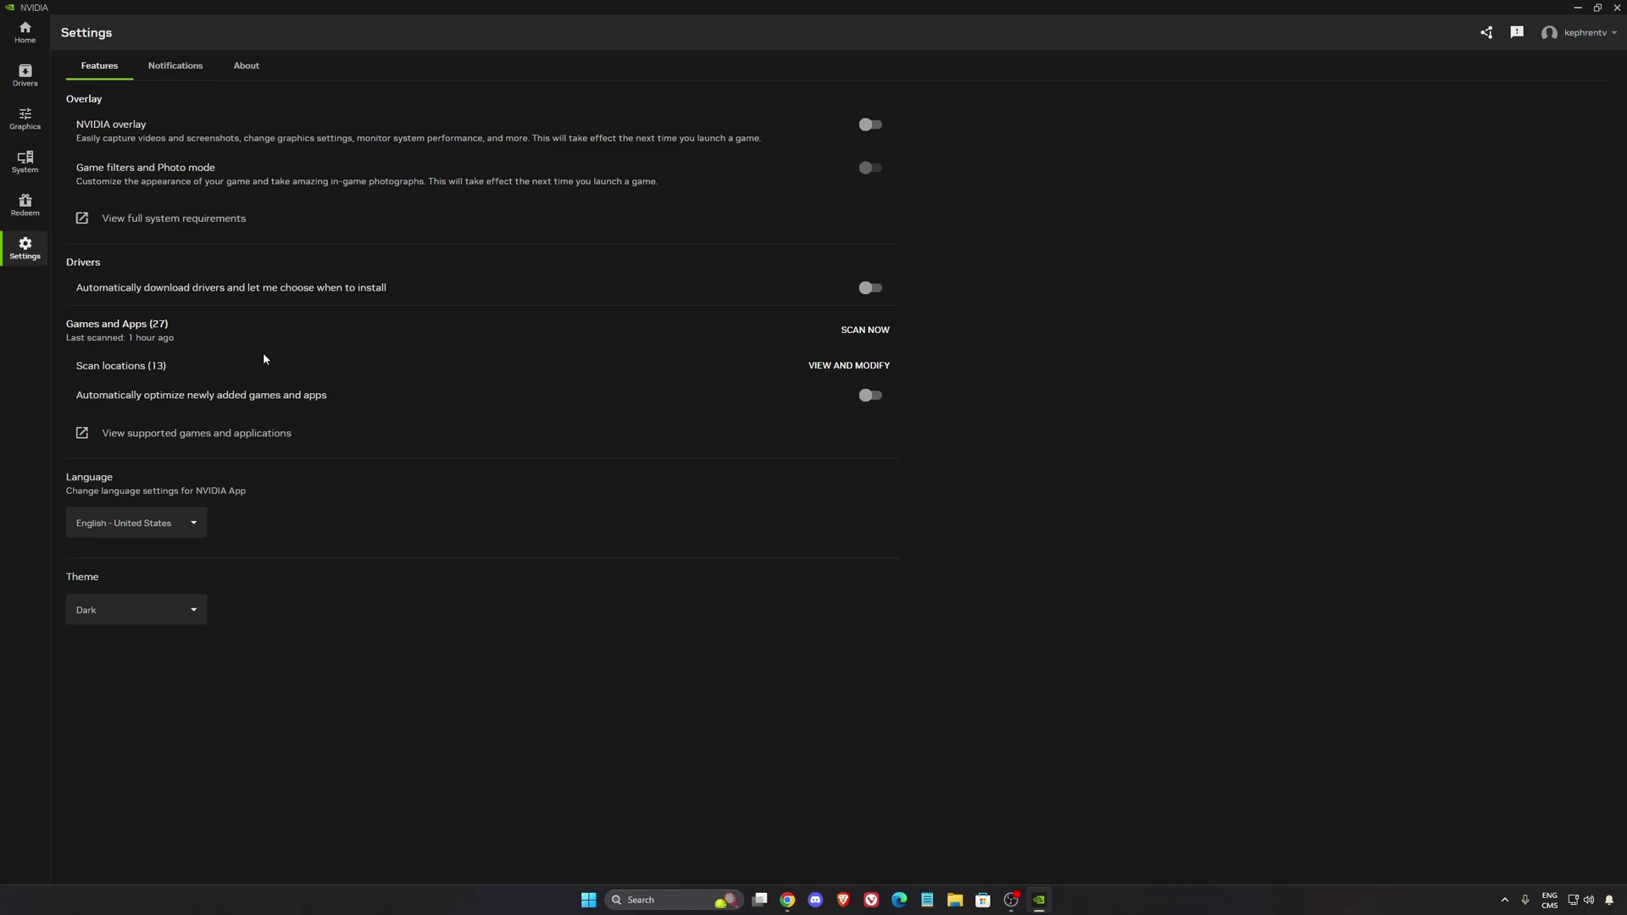
{"action": "left_click", "coordinate": [245, 65]}
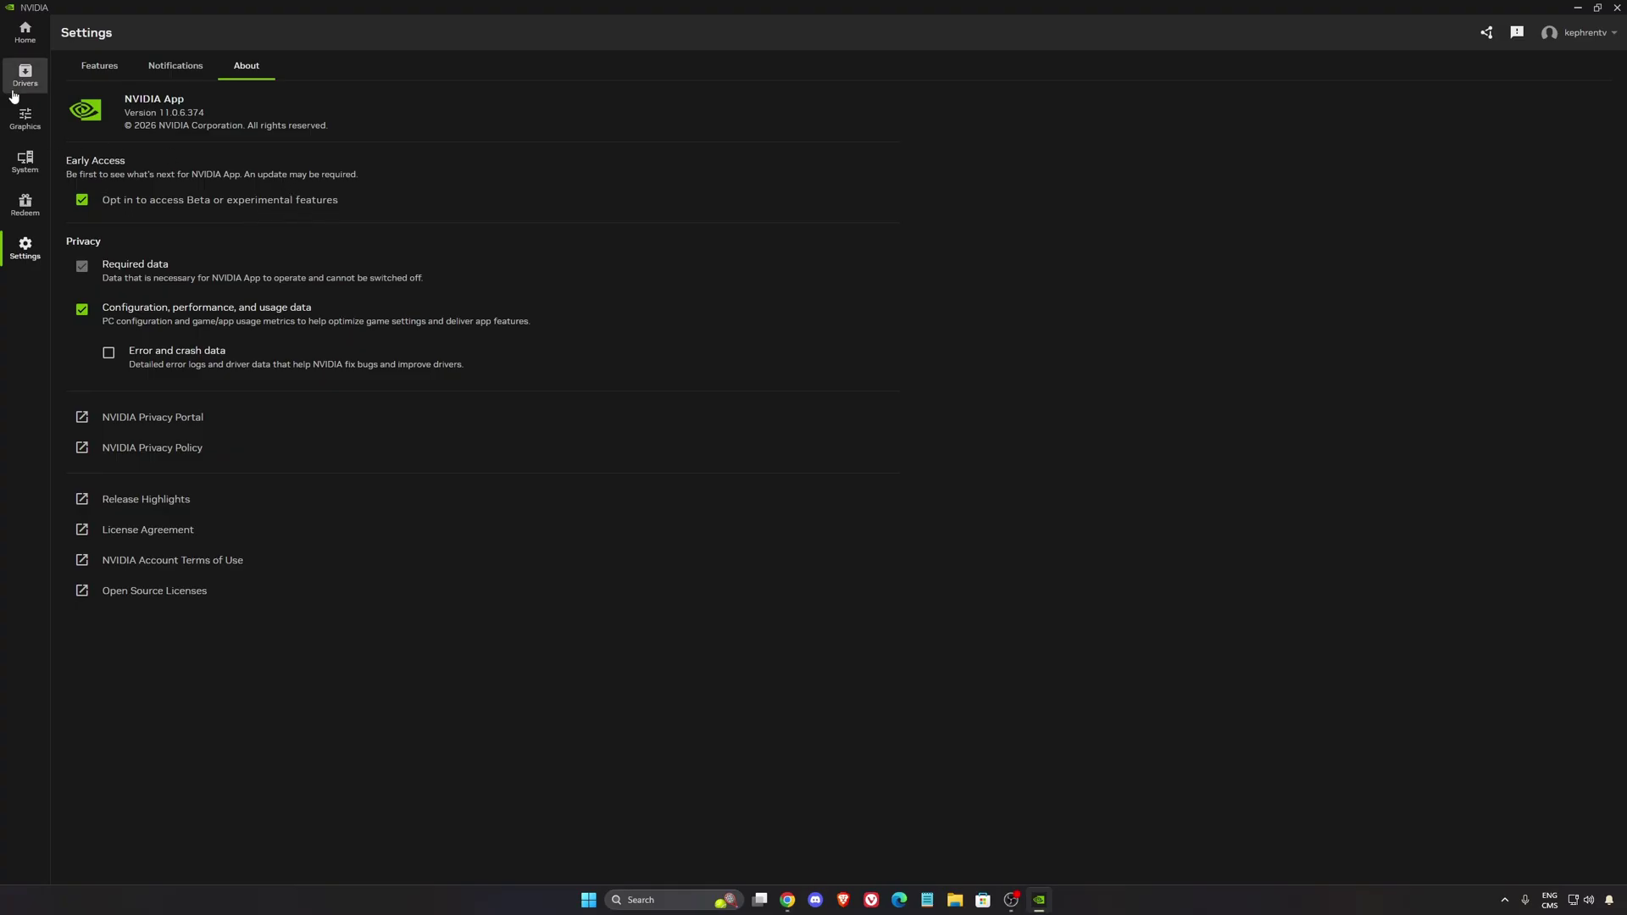
{"action": "left_click", "coordinate": [20, 123]}
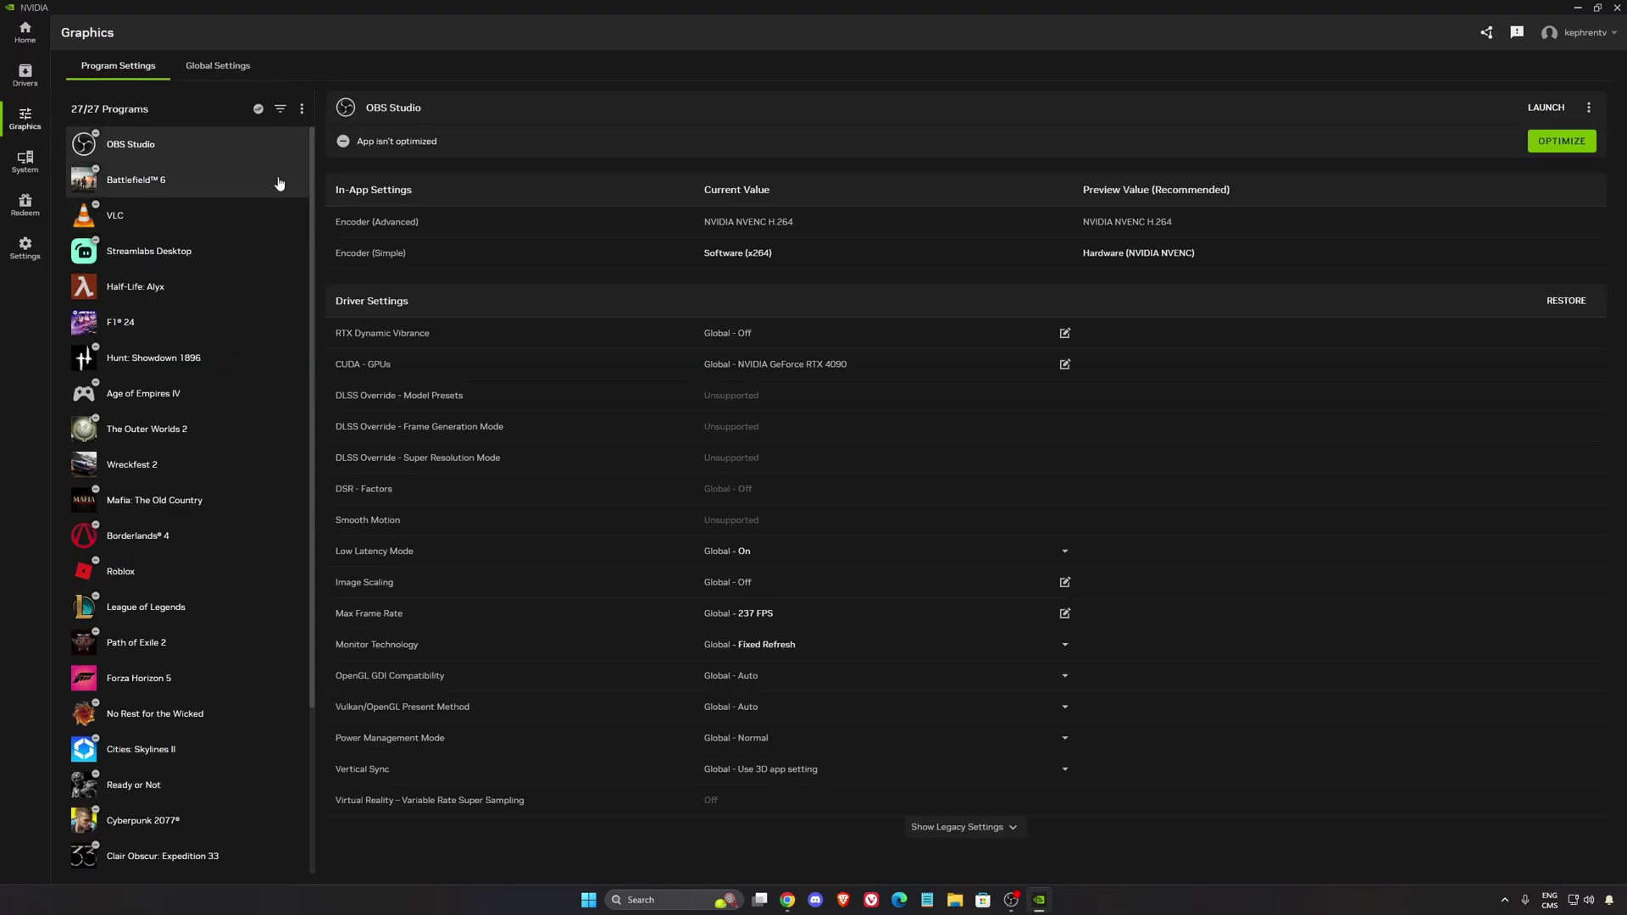
Step: In Global Settings, confirm DLSS Override Model Presets shows Preset M, closing without changes
{"action": "left_click", "coordinate": [187, 73]}
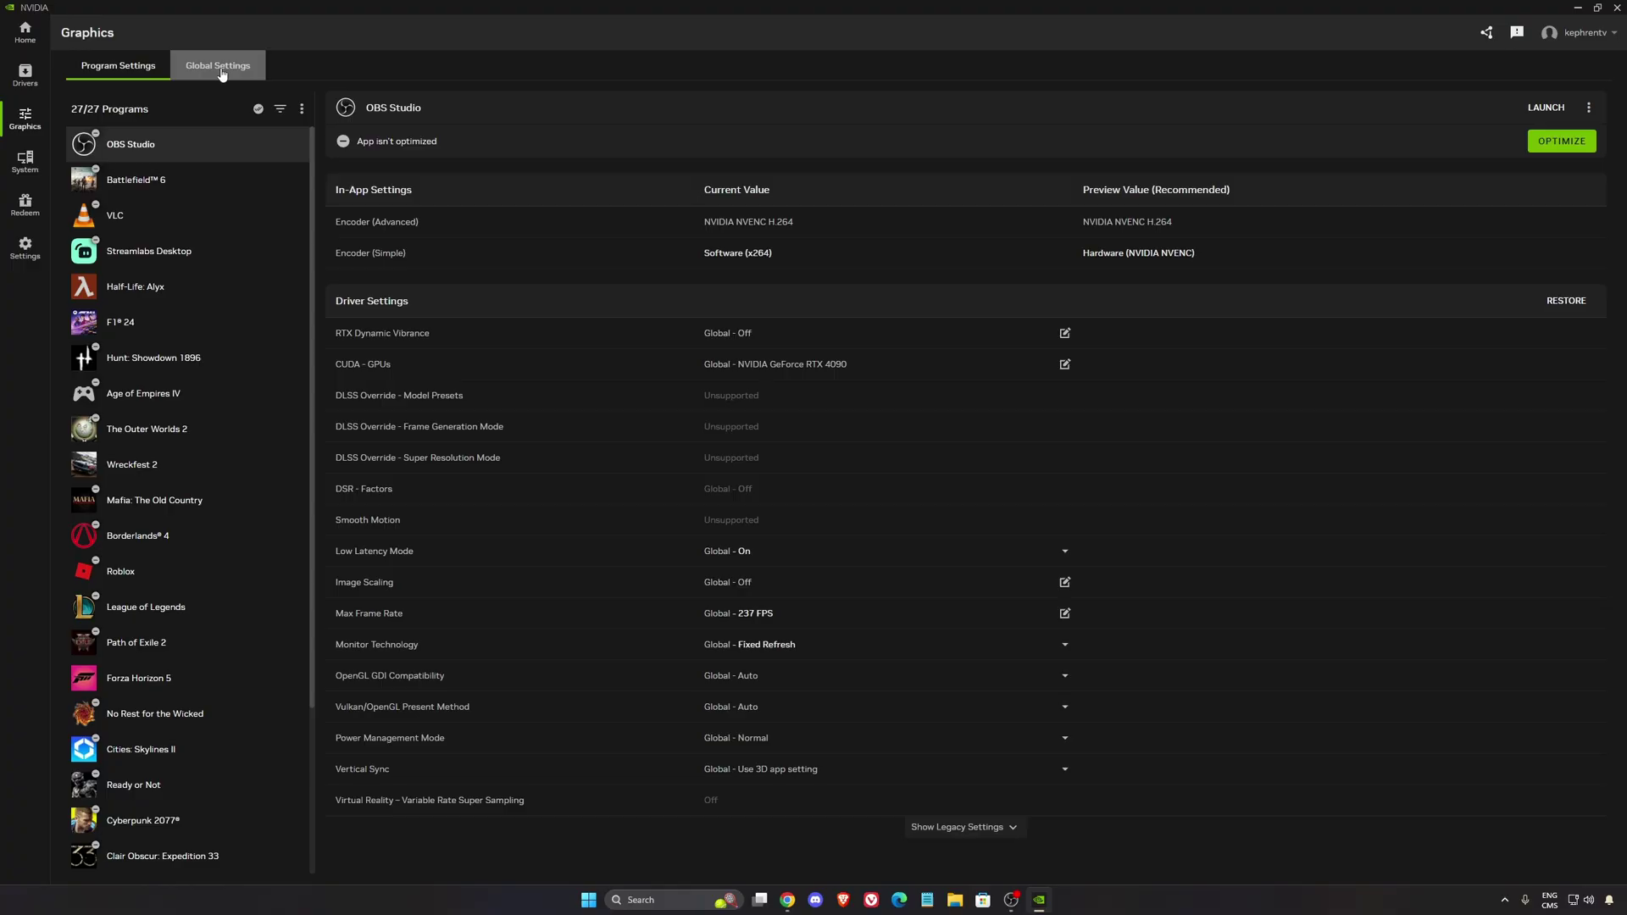
{"action": "left_click", "coordinate": [746, 207]}
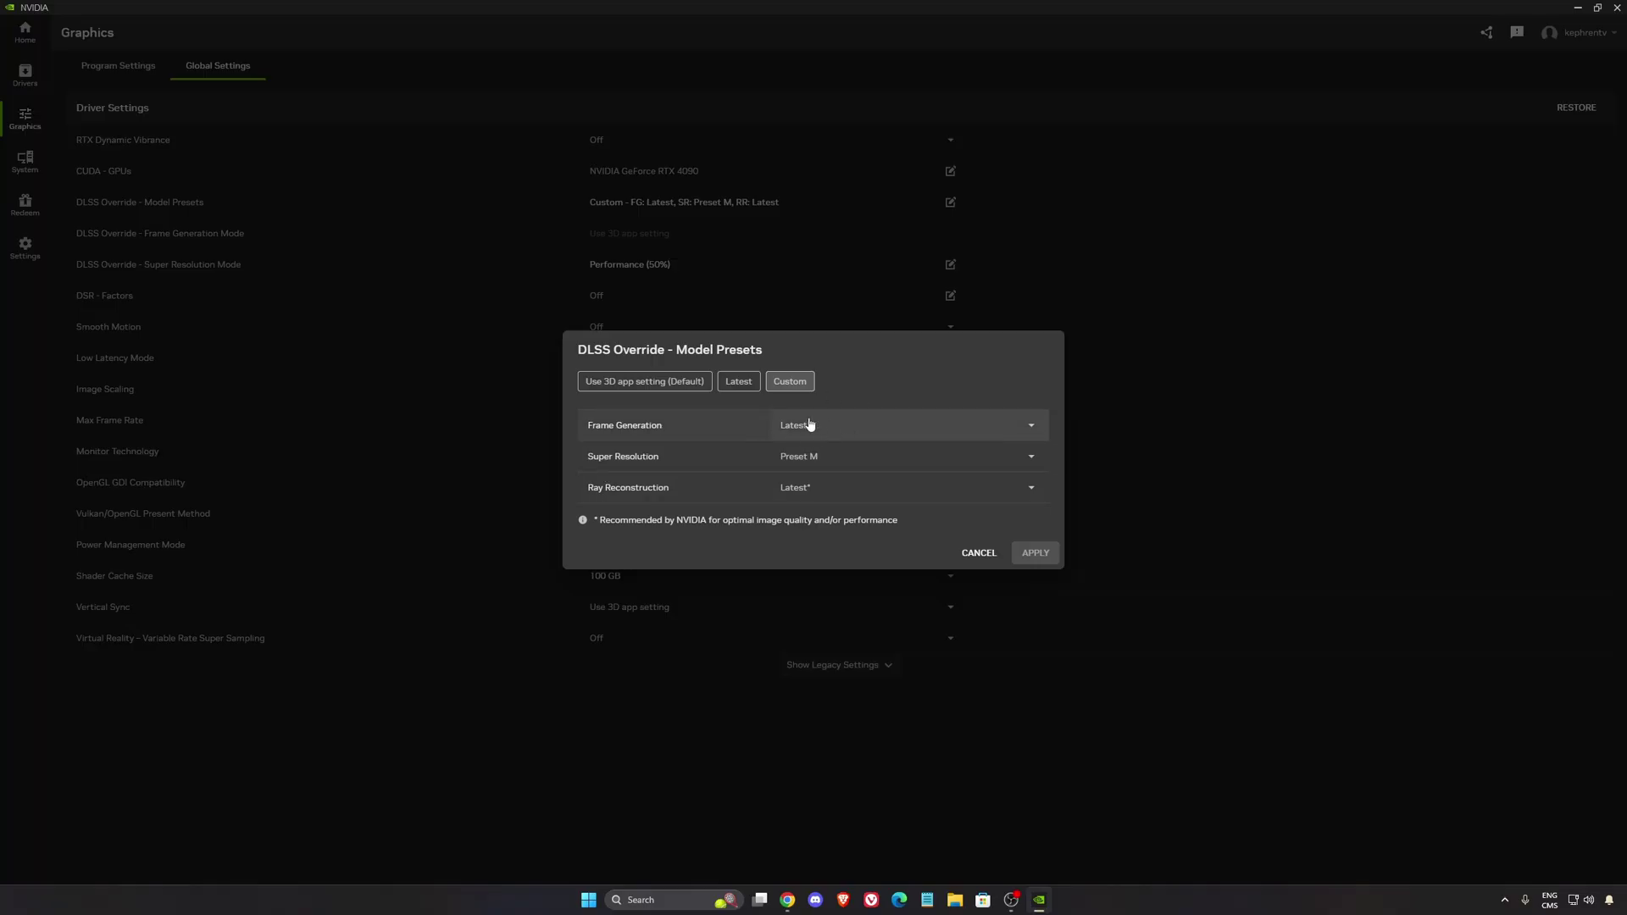
{"action": "left_click", "coordinate": [979, 555]}
Step: Bring up the GPU spreadsheet in Chrome and highlight the FPS impact values for all GPUs
{"action": "left_click", "coordinate": [787, 899]}
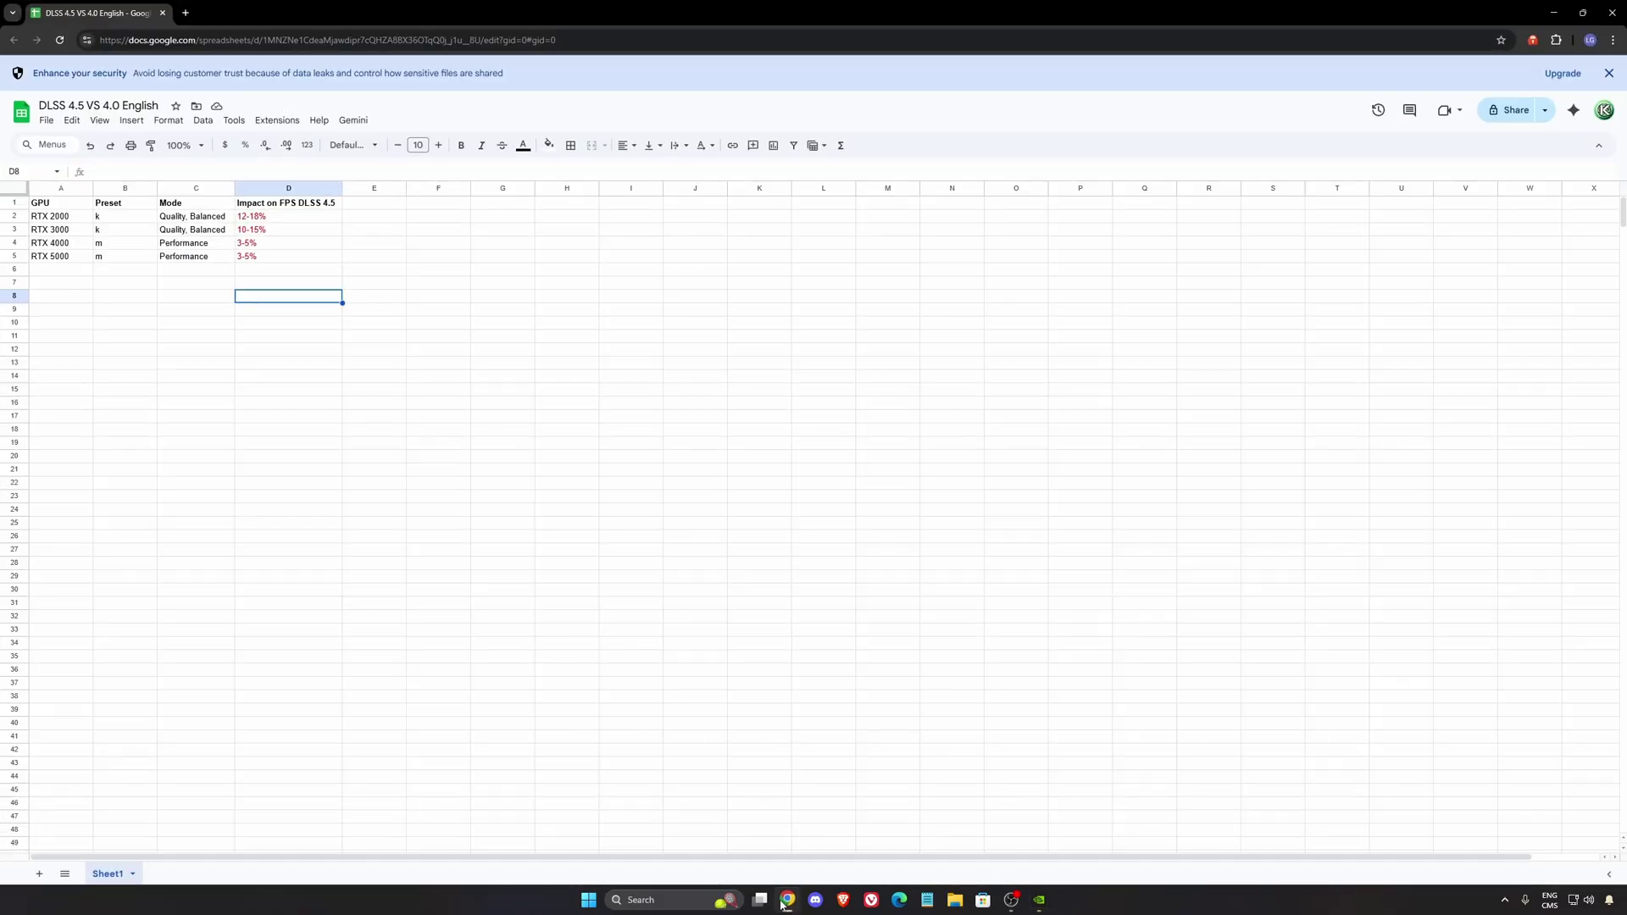
{"action": "left_click", "coordinate": [381, 313]}
{"action": "left_click_drag", "start_coordinate": [291, 222], "coordinate": [327, 261]}
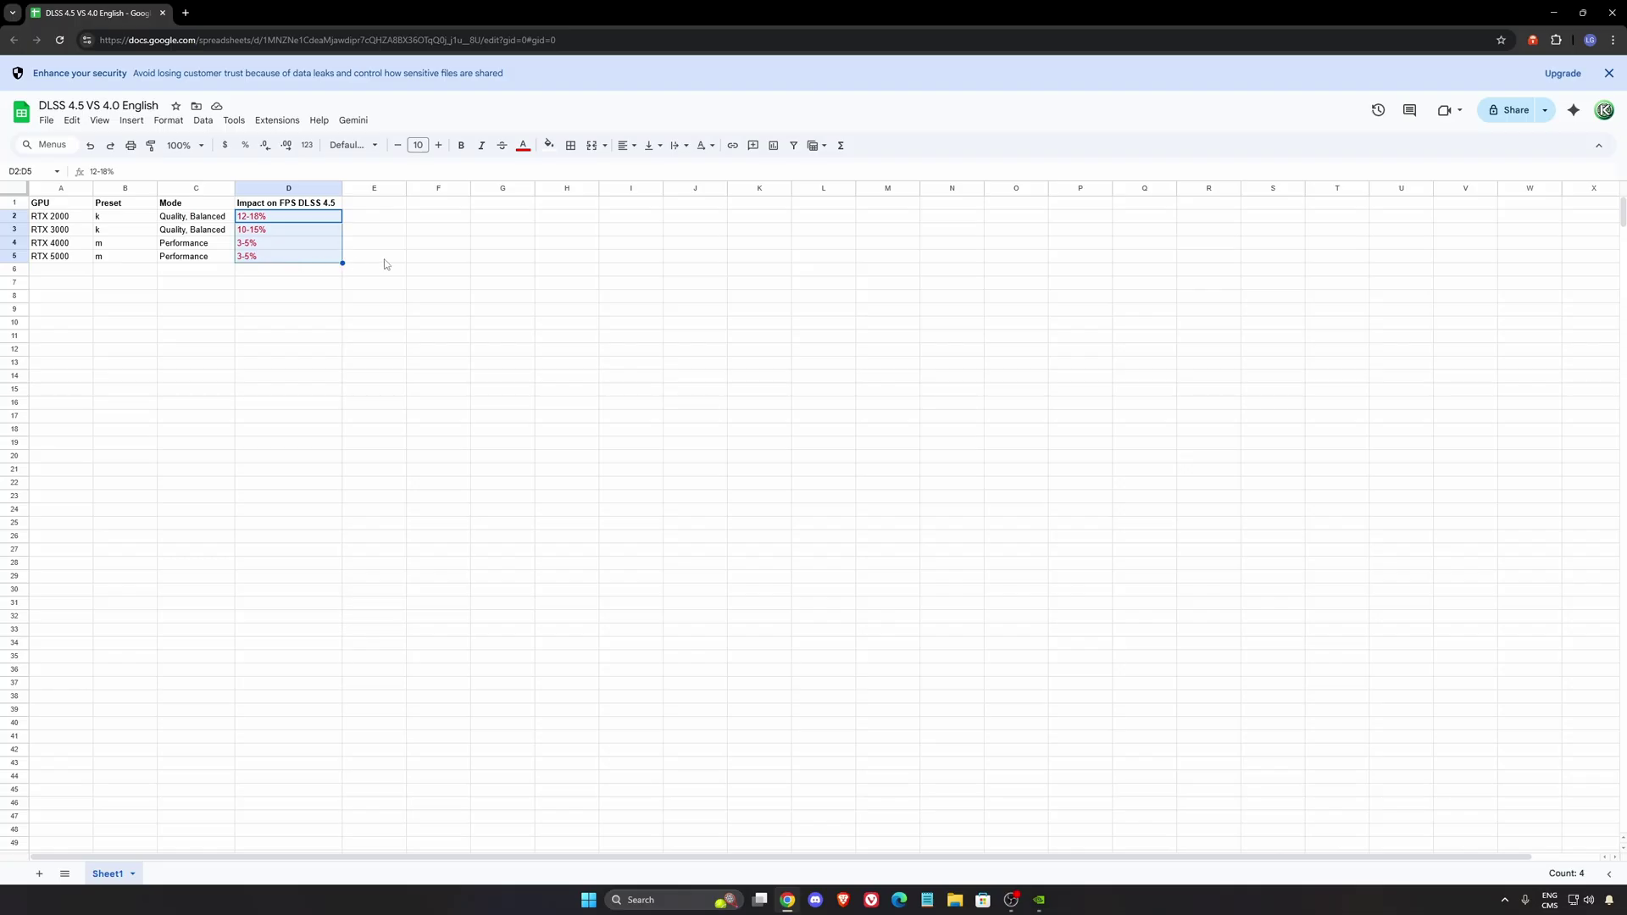
Step: Highlight the FPS impact for RTX 2000 and 3000 (12-18%, 10-15%)
{"action": "left_click", "coordinate": [613, 292]}
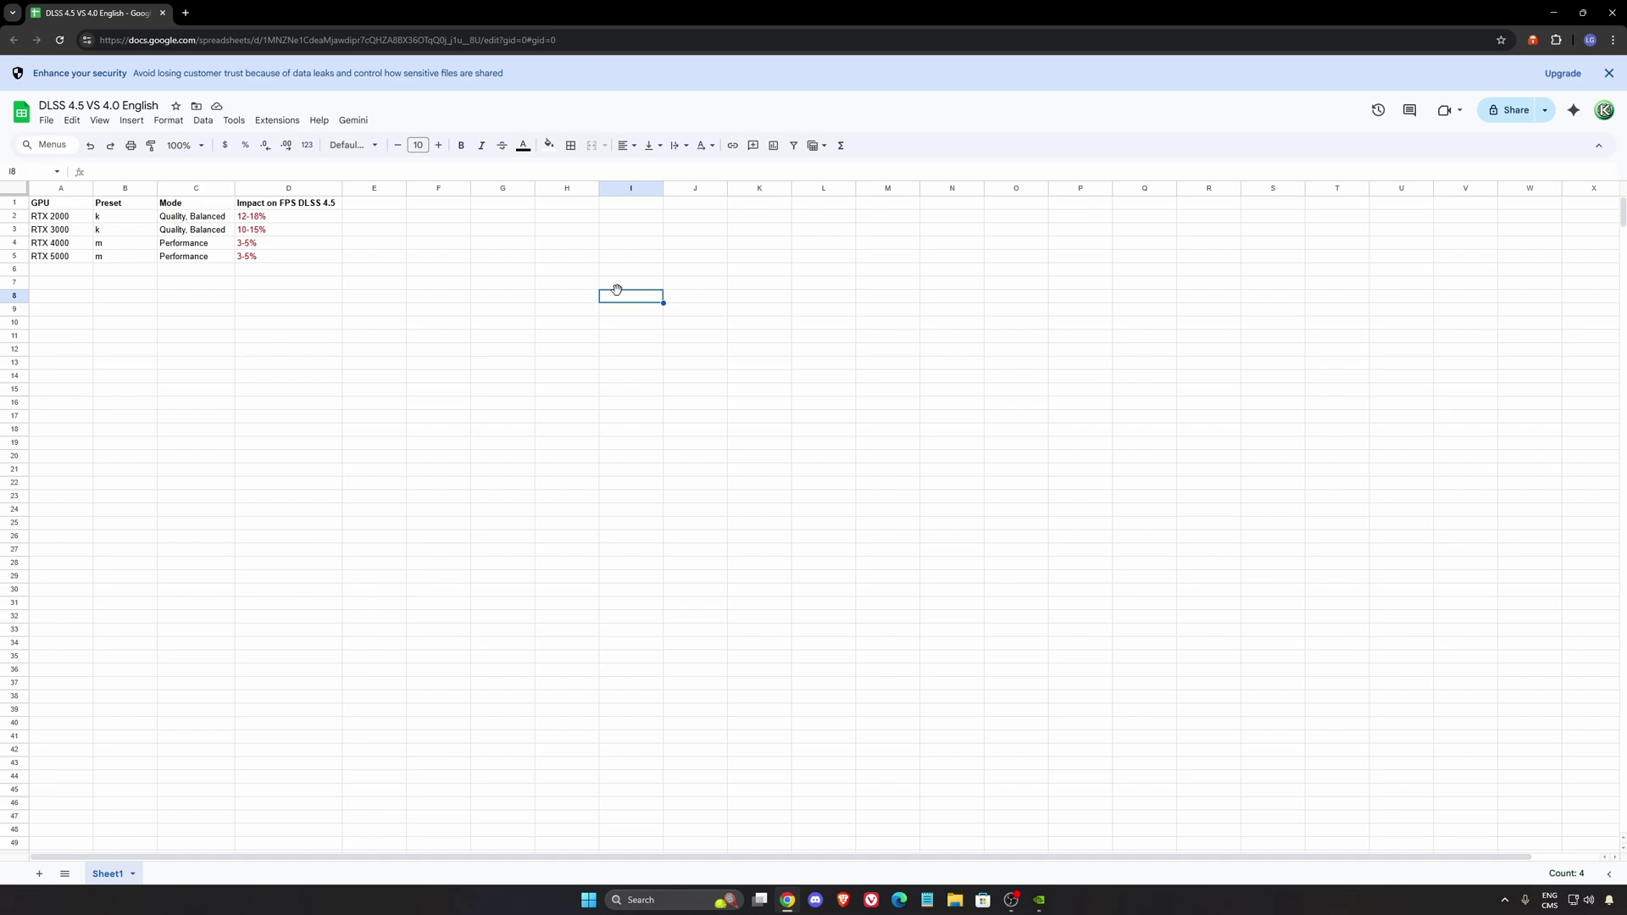
{"action": "left_click_drag", "start_coordinate": [255, 217], "coordinate": [267, 235]}
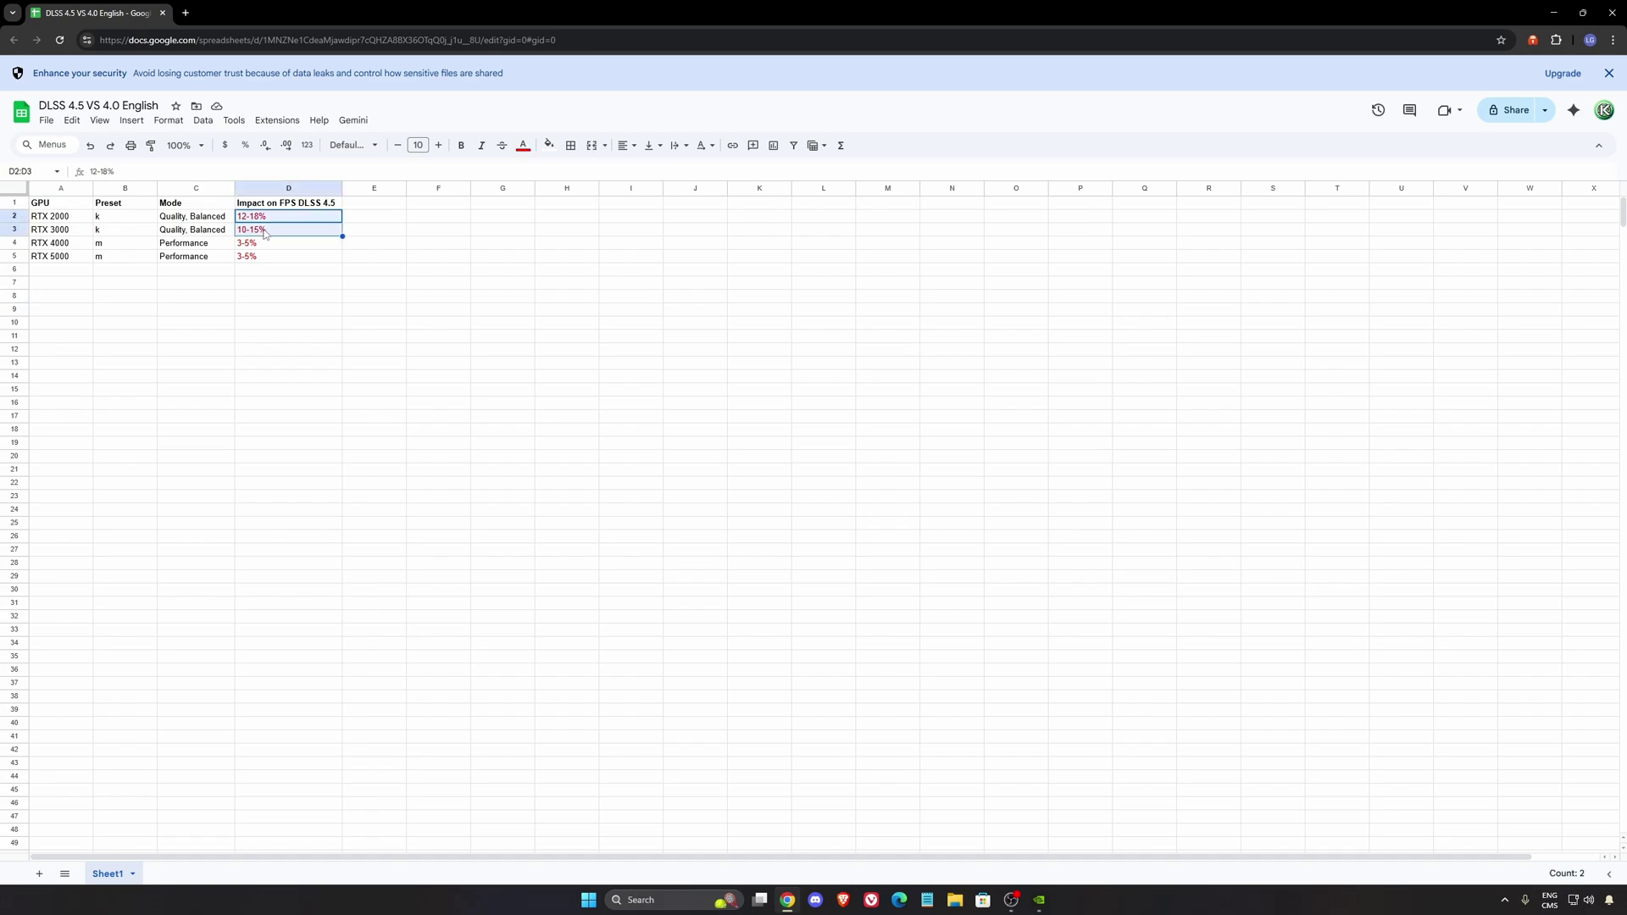
{"action": "left_click", "coordinate": [67, 230]}
{"action": "left_click_drag", "start_coordinate": [269, 217], "coordinate": [271, 233]}
Step: Highlight the 3-5% FPS impact for the RTX 4000 and 5000 rows
{"action": "left_click", "coordinate": [415, 246]}
{"action": "left_click", "coordinate": [58, 248]}
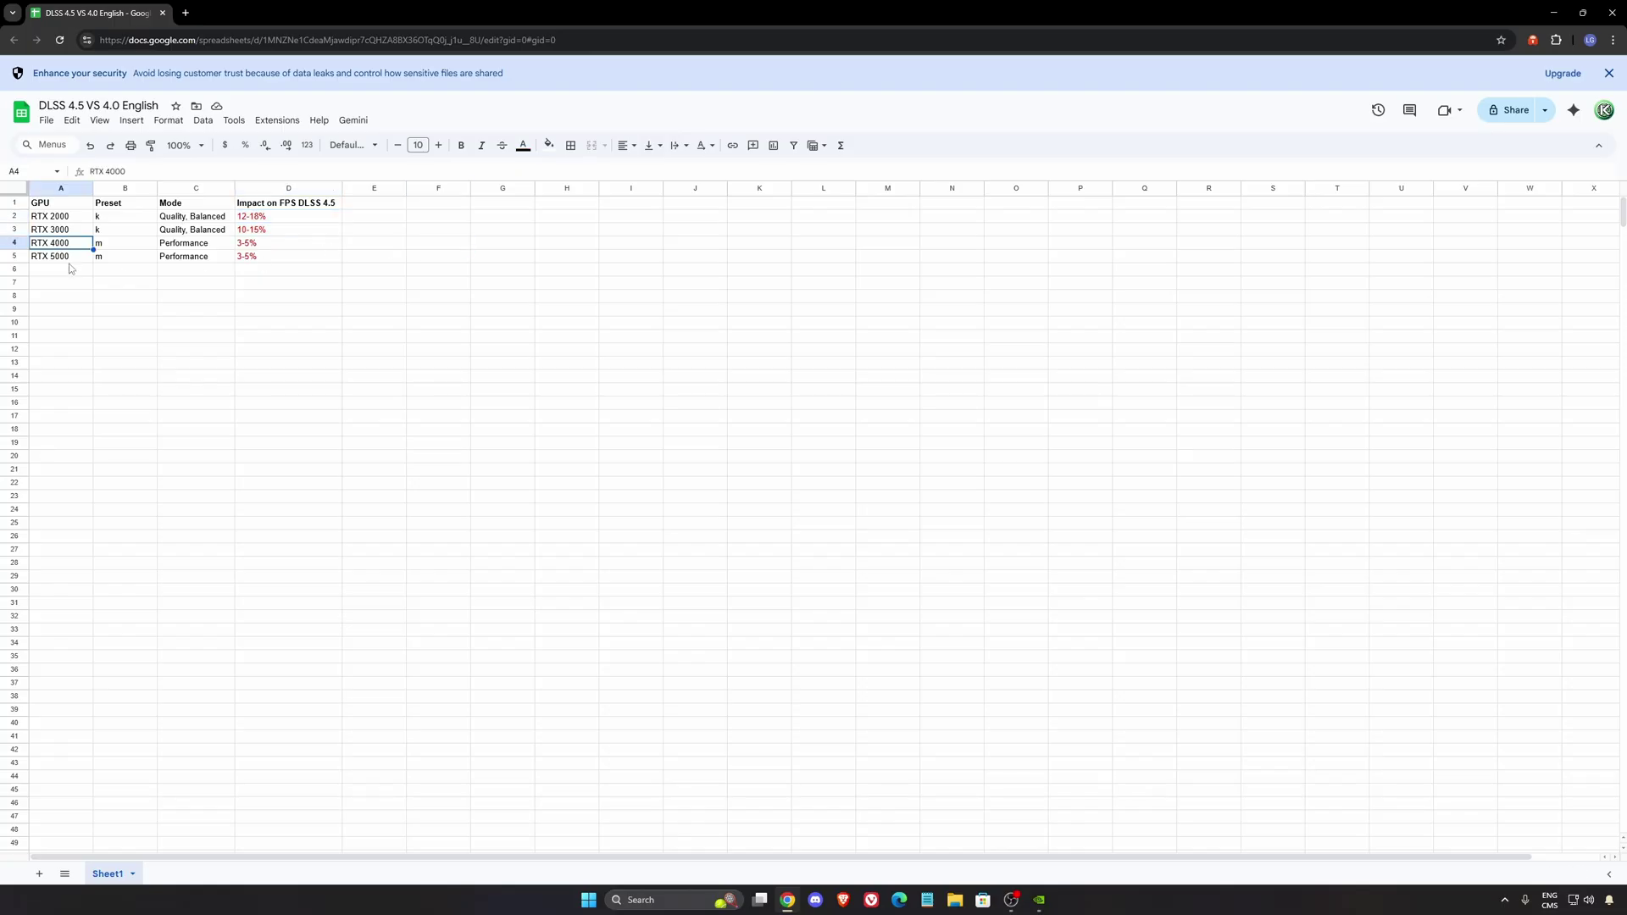
{"action": "left_click", "coordinate": [71, 258]}
{"action": "left_click_drag", "start_coordinate": [267, 243], "coordinate": [266, 259]}
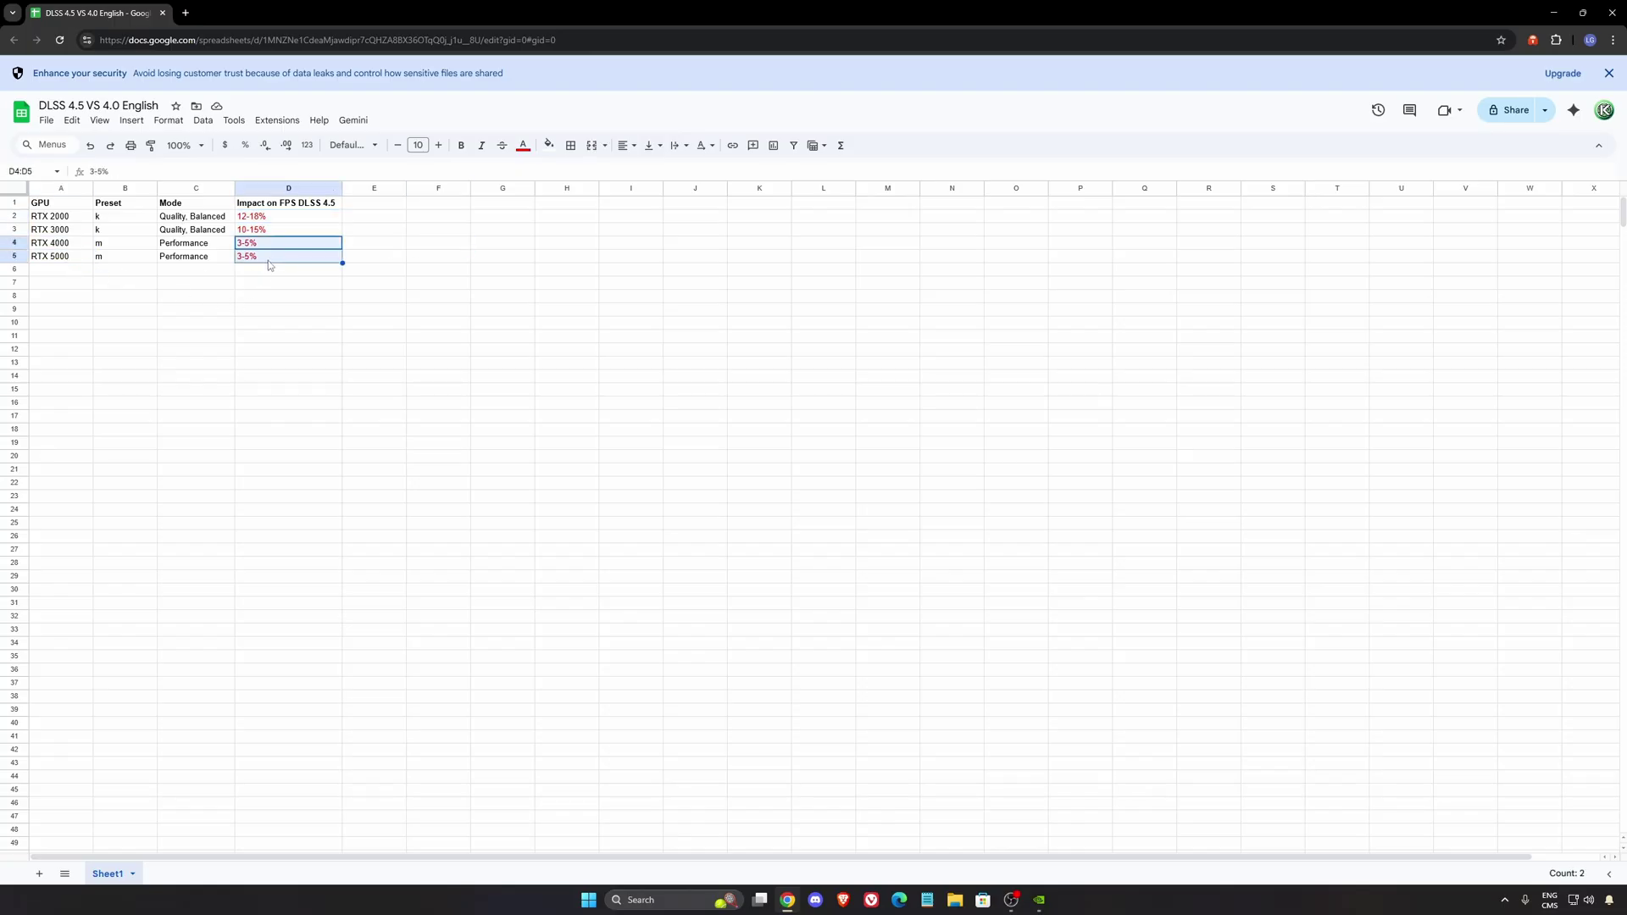
{"action": "left_click", "coordinate": [479, 245]}
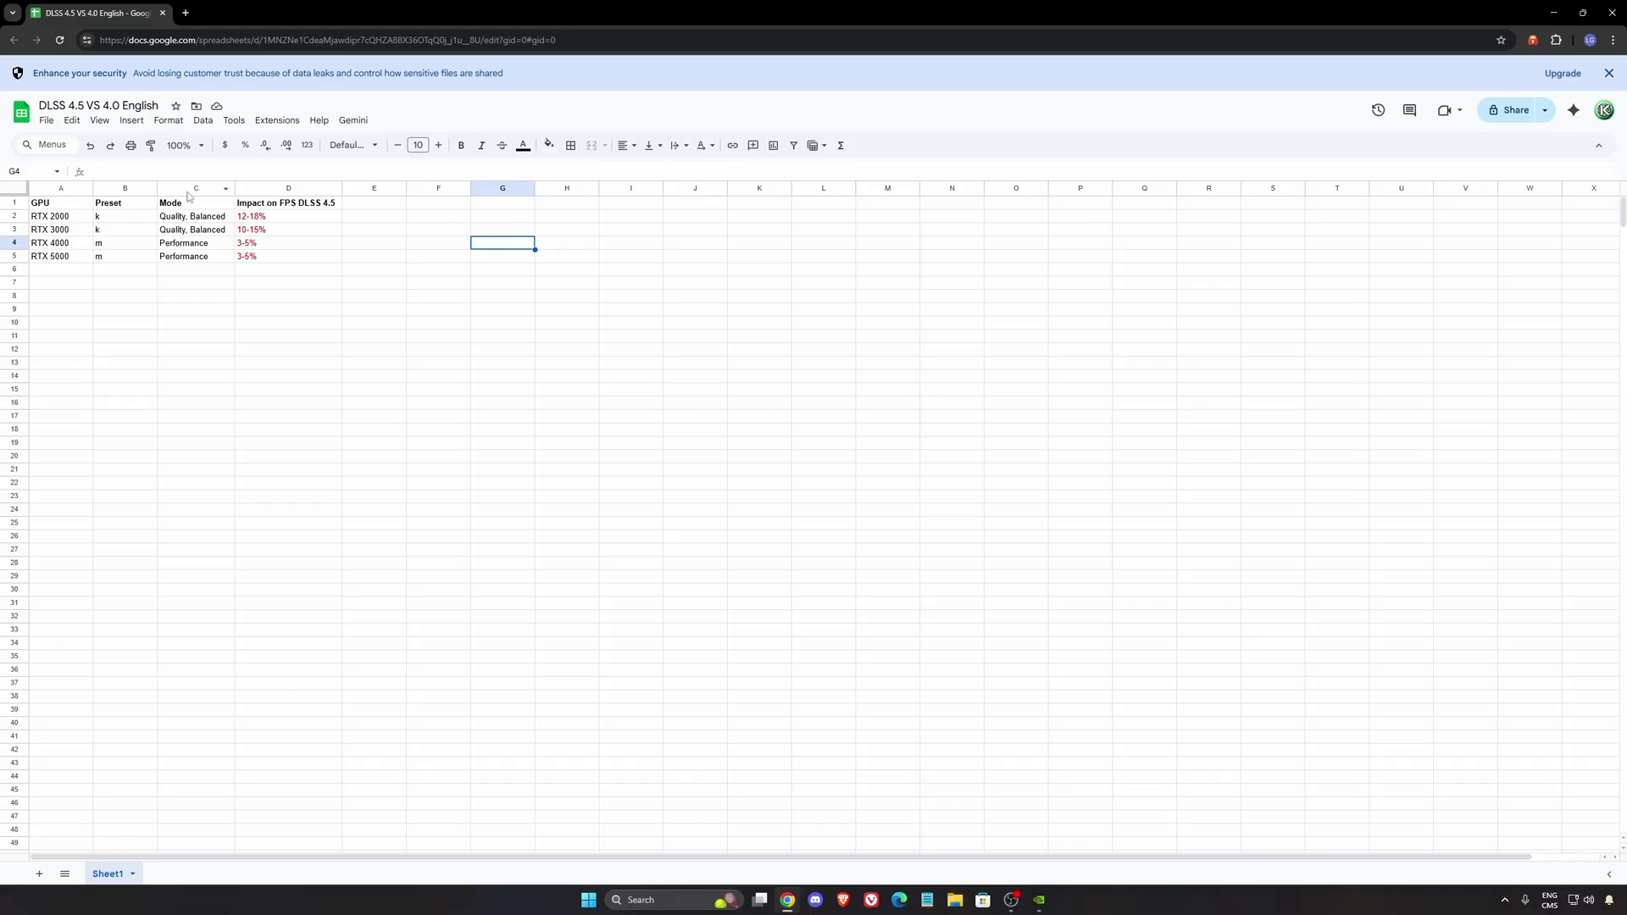
{"action": "key", "text": "Right"}
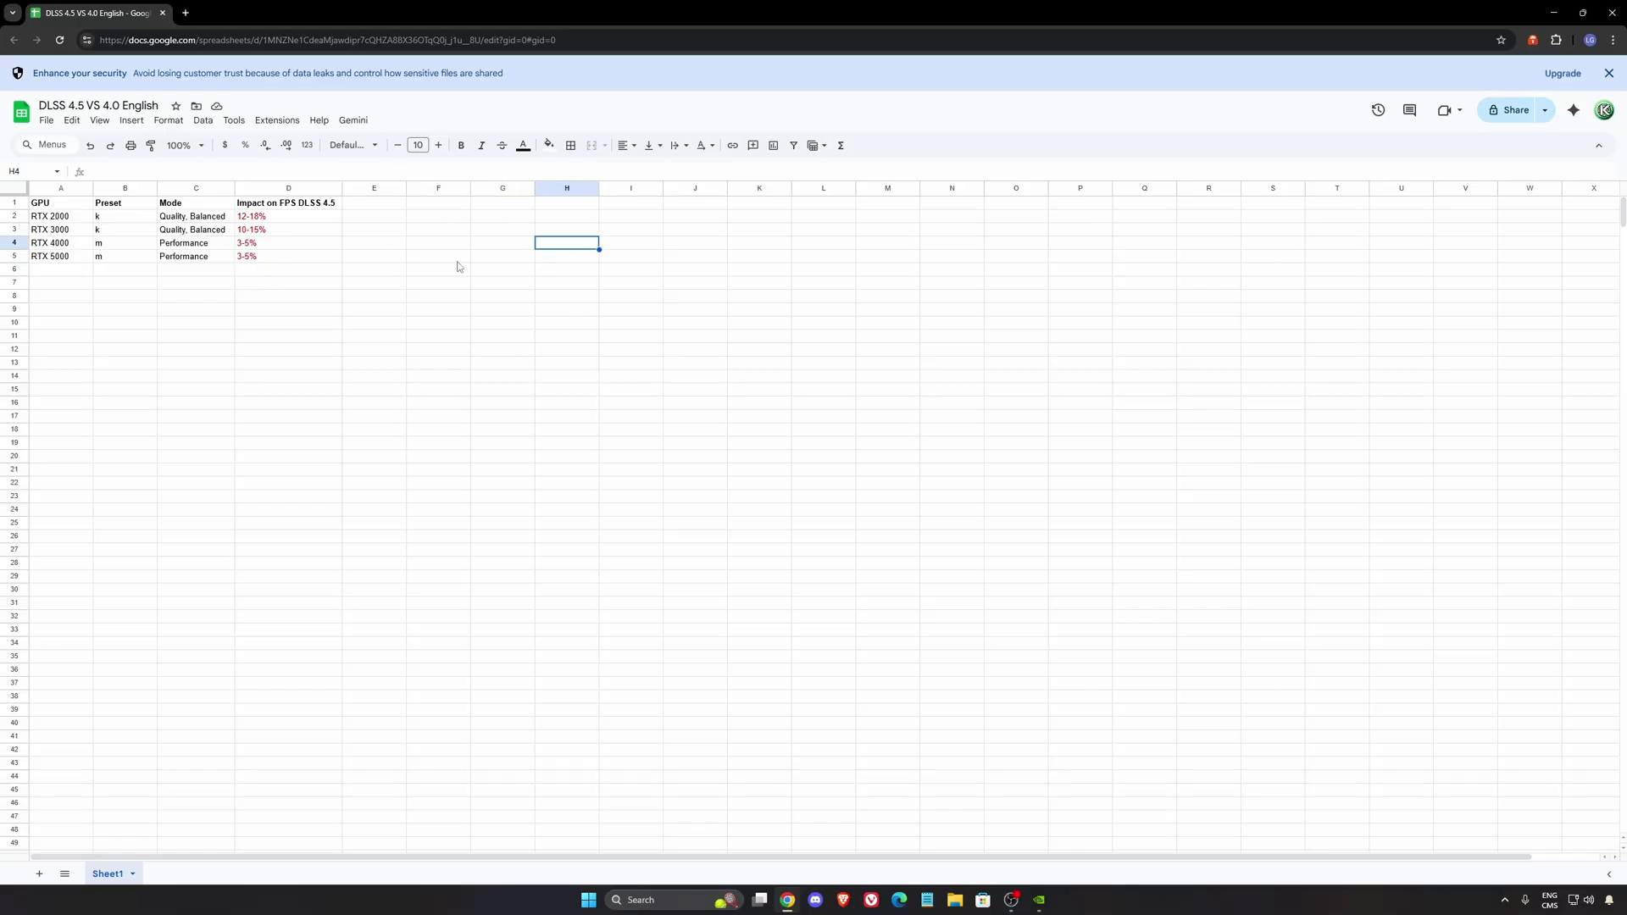
{"action": "left_click_drag", "start_coordinate": [53, 206], "coordinate": [55, 258]}
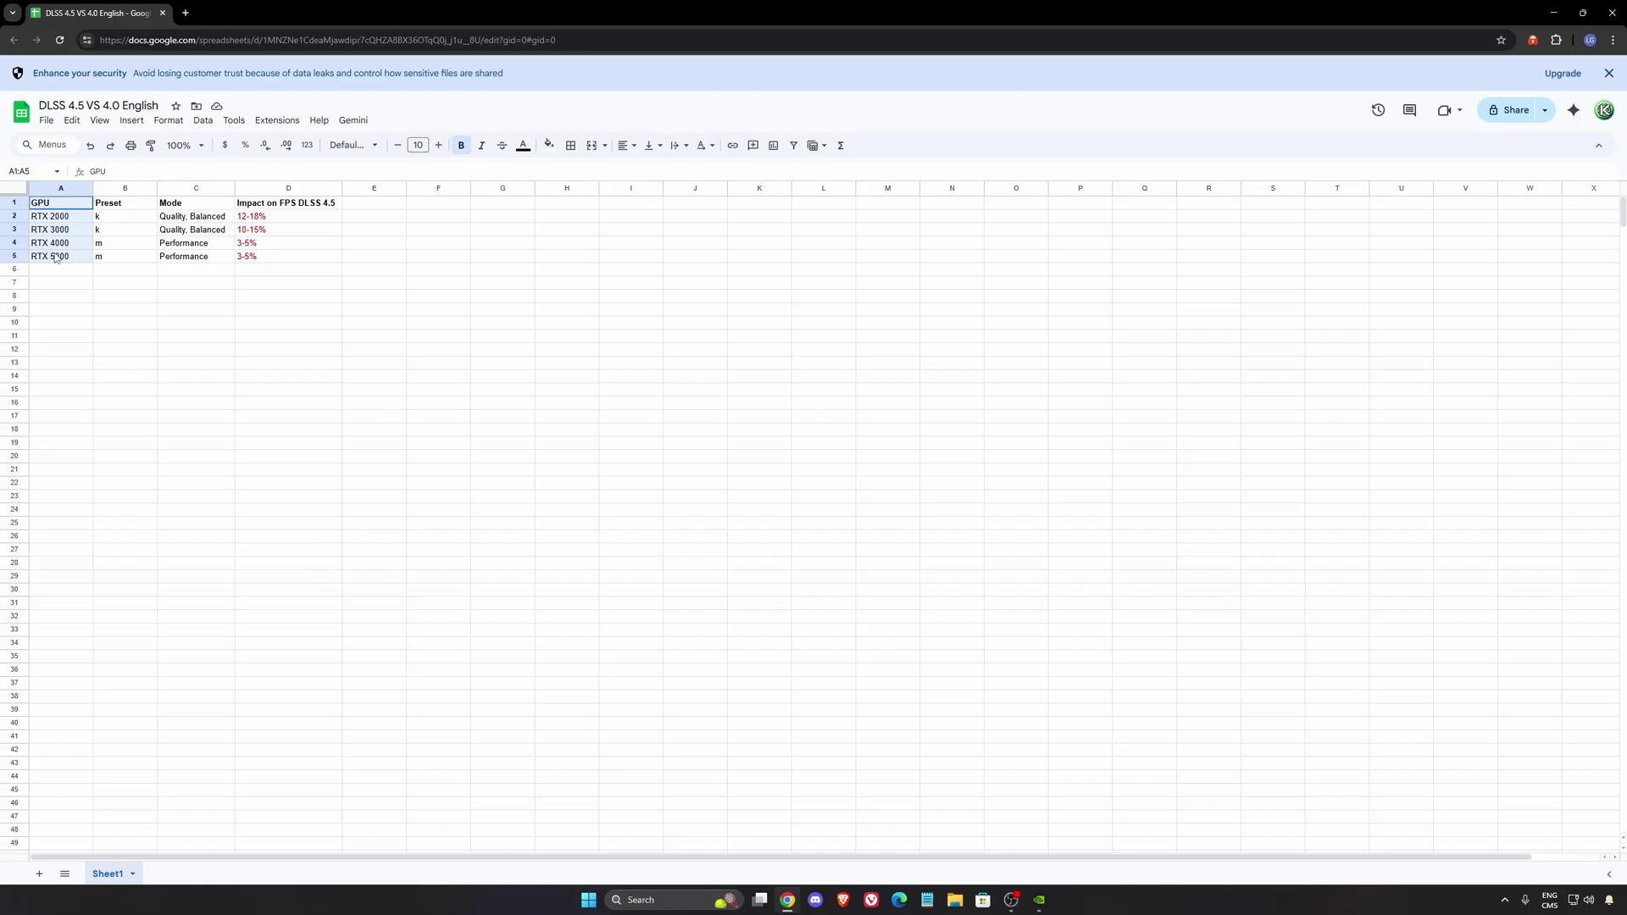
{"action": "left_click", "coordinate": [373, 256]}
{"action": "left_click", "coordinate": [43, 217]}
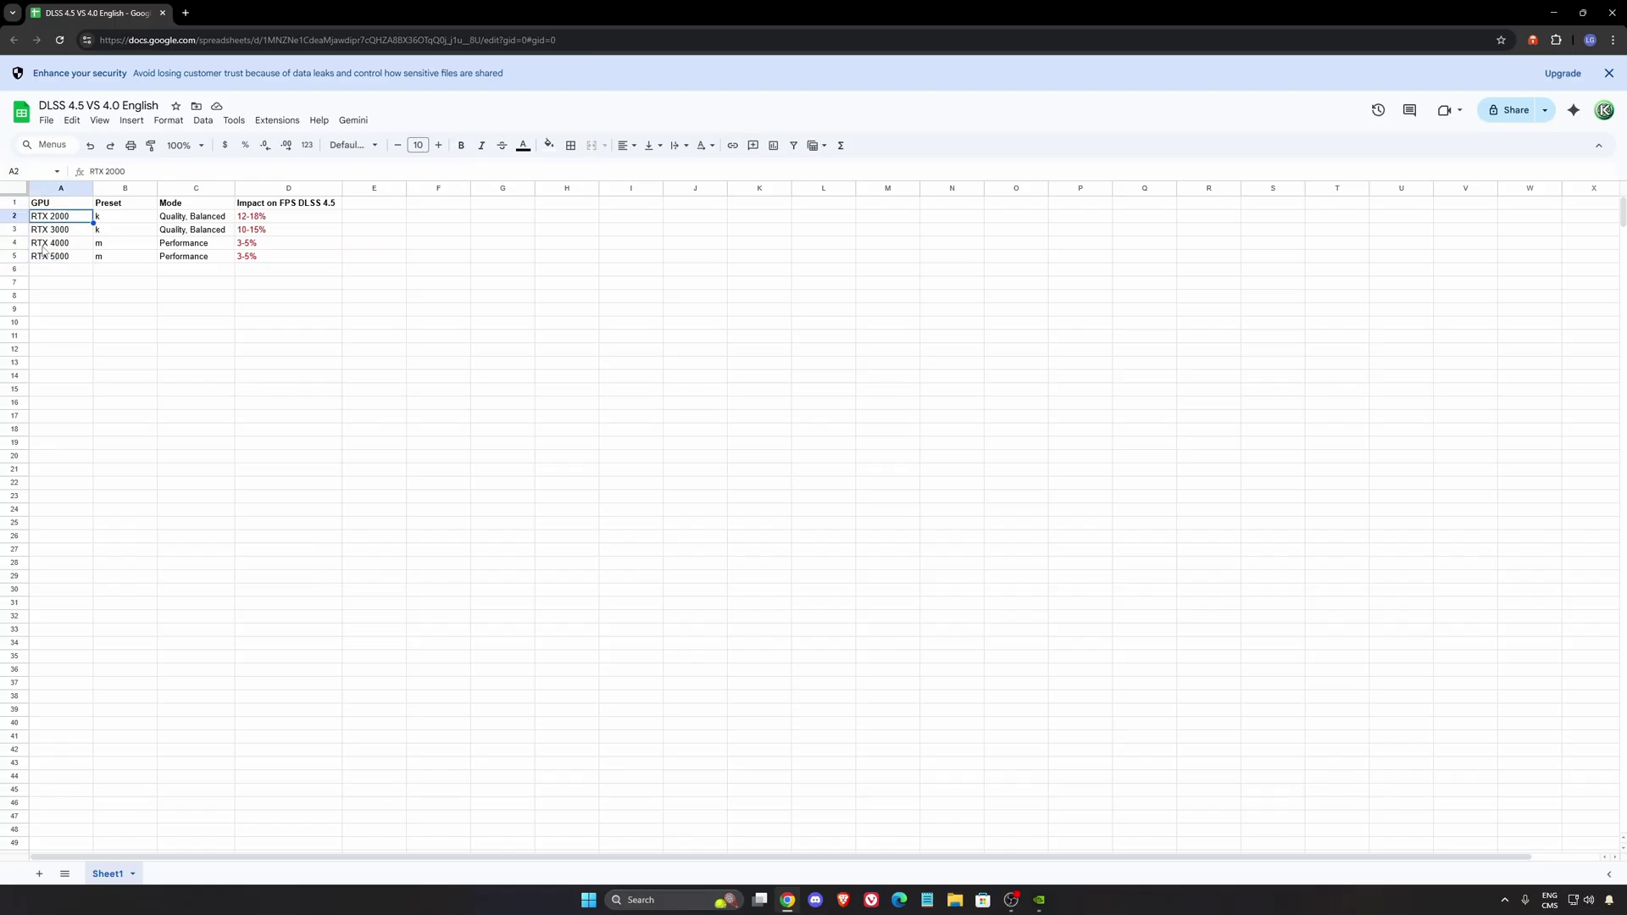
{"action": "key", "text": "Down"}
{"action": "key", "text": "Up"}
{"action": "key", "text": "Right"}
{"action": "key", "text": "shift+Down"}
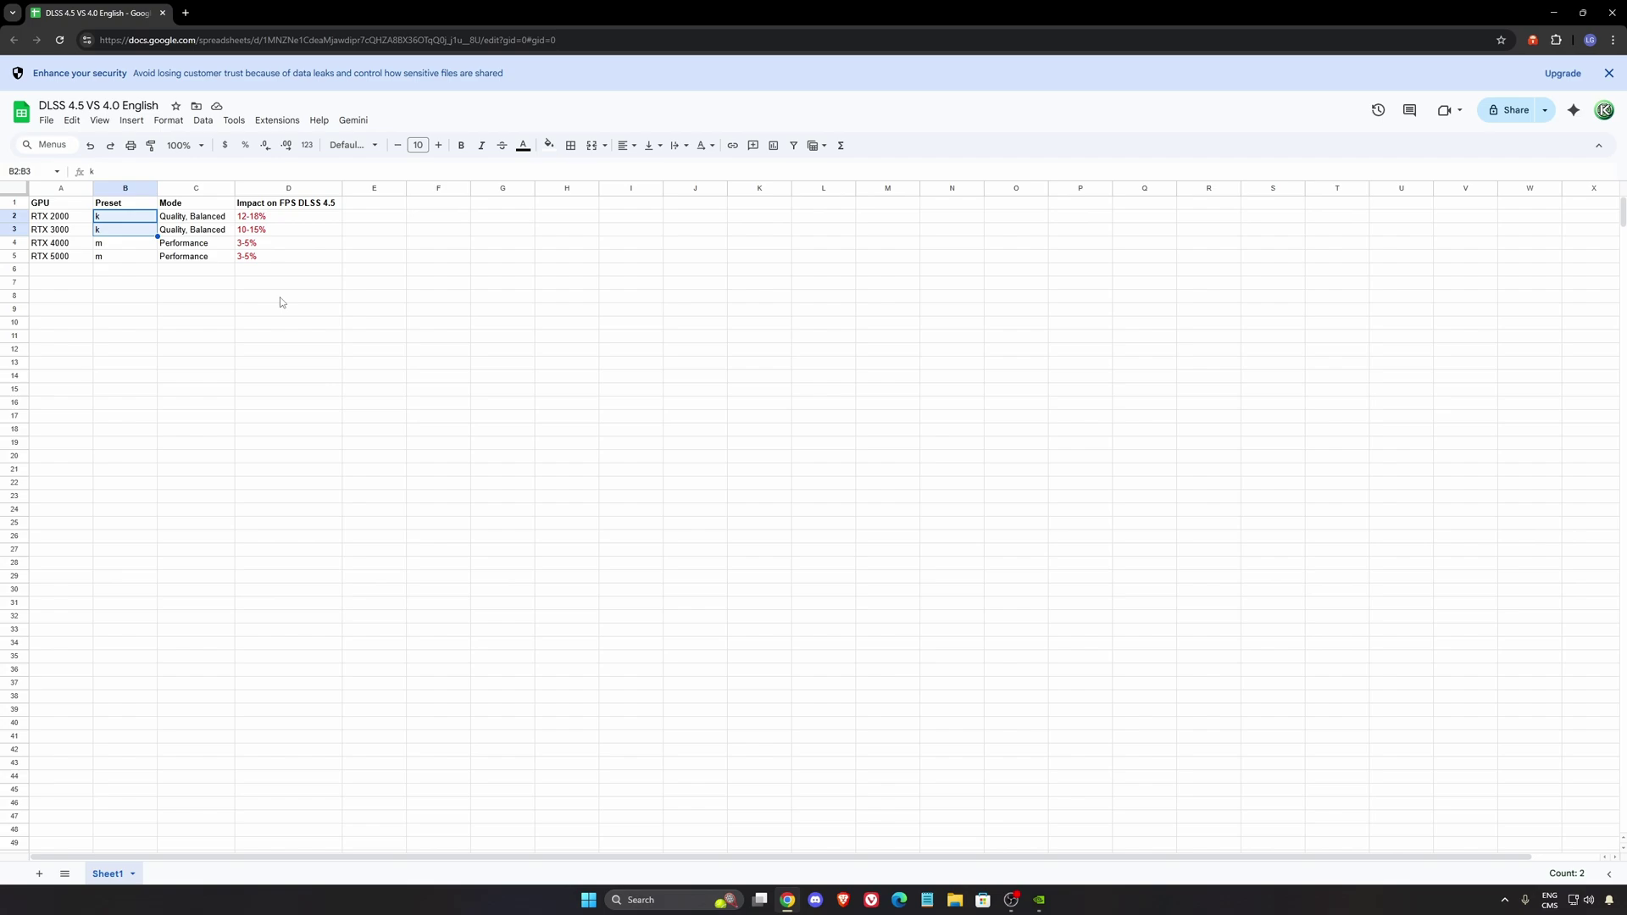
{"action": "left_click", "coordinate": [182, 222]}
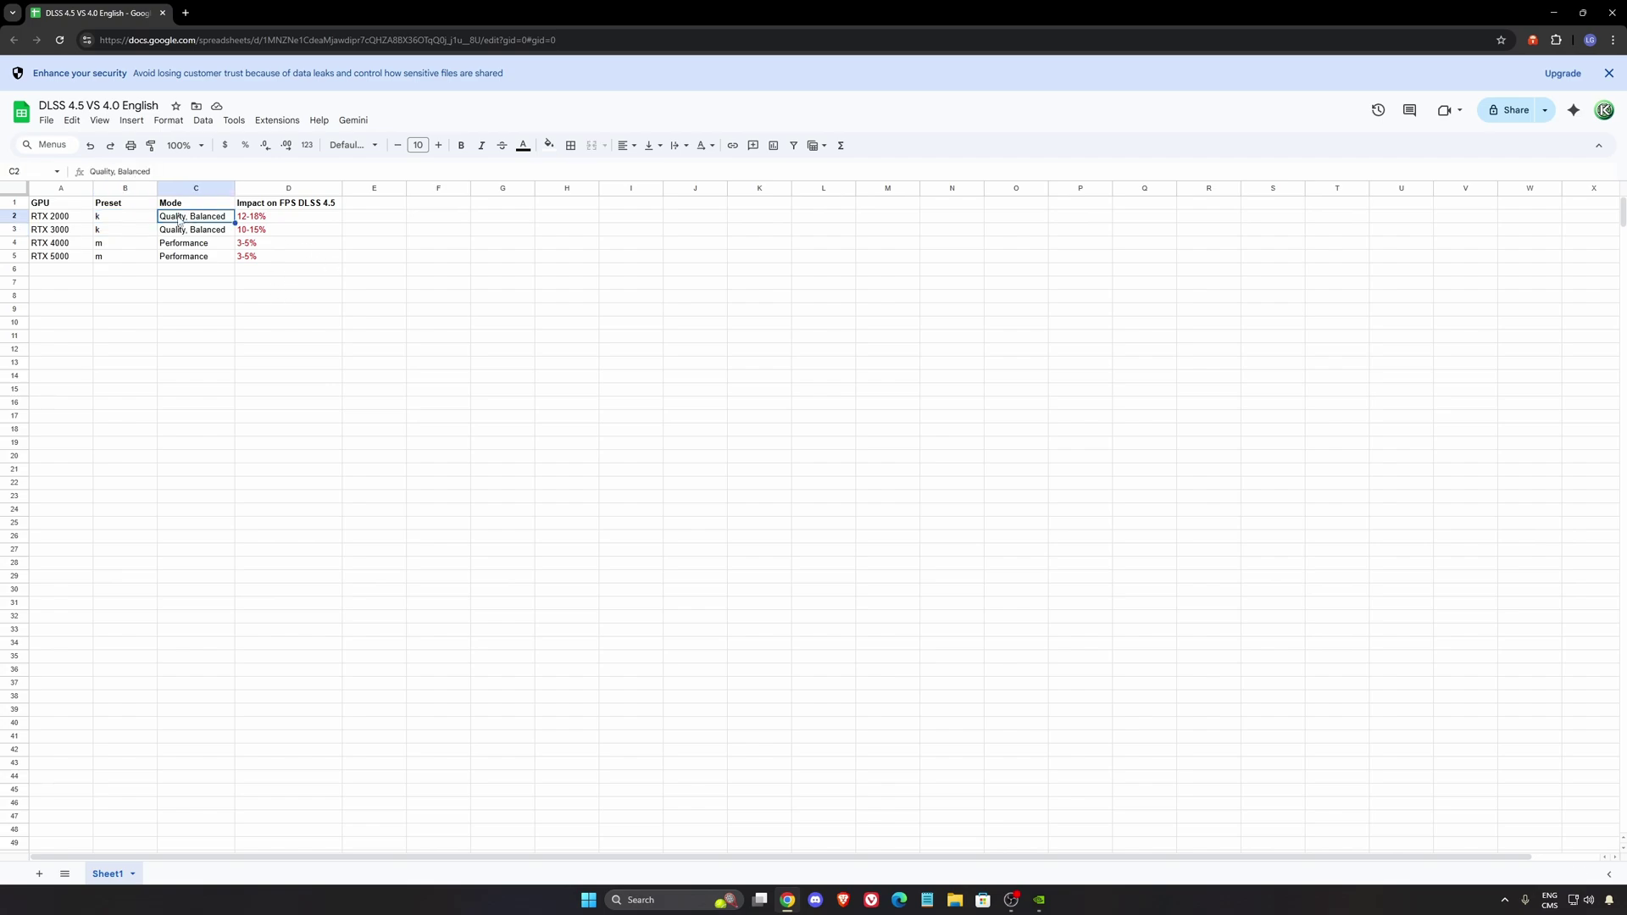
{"action": "key", "text": "Down"}
{"action": "key", "text": "Down"}
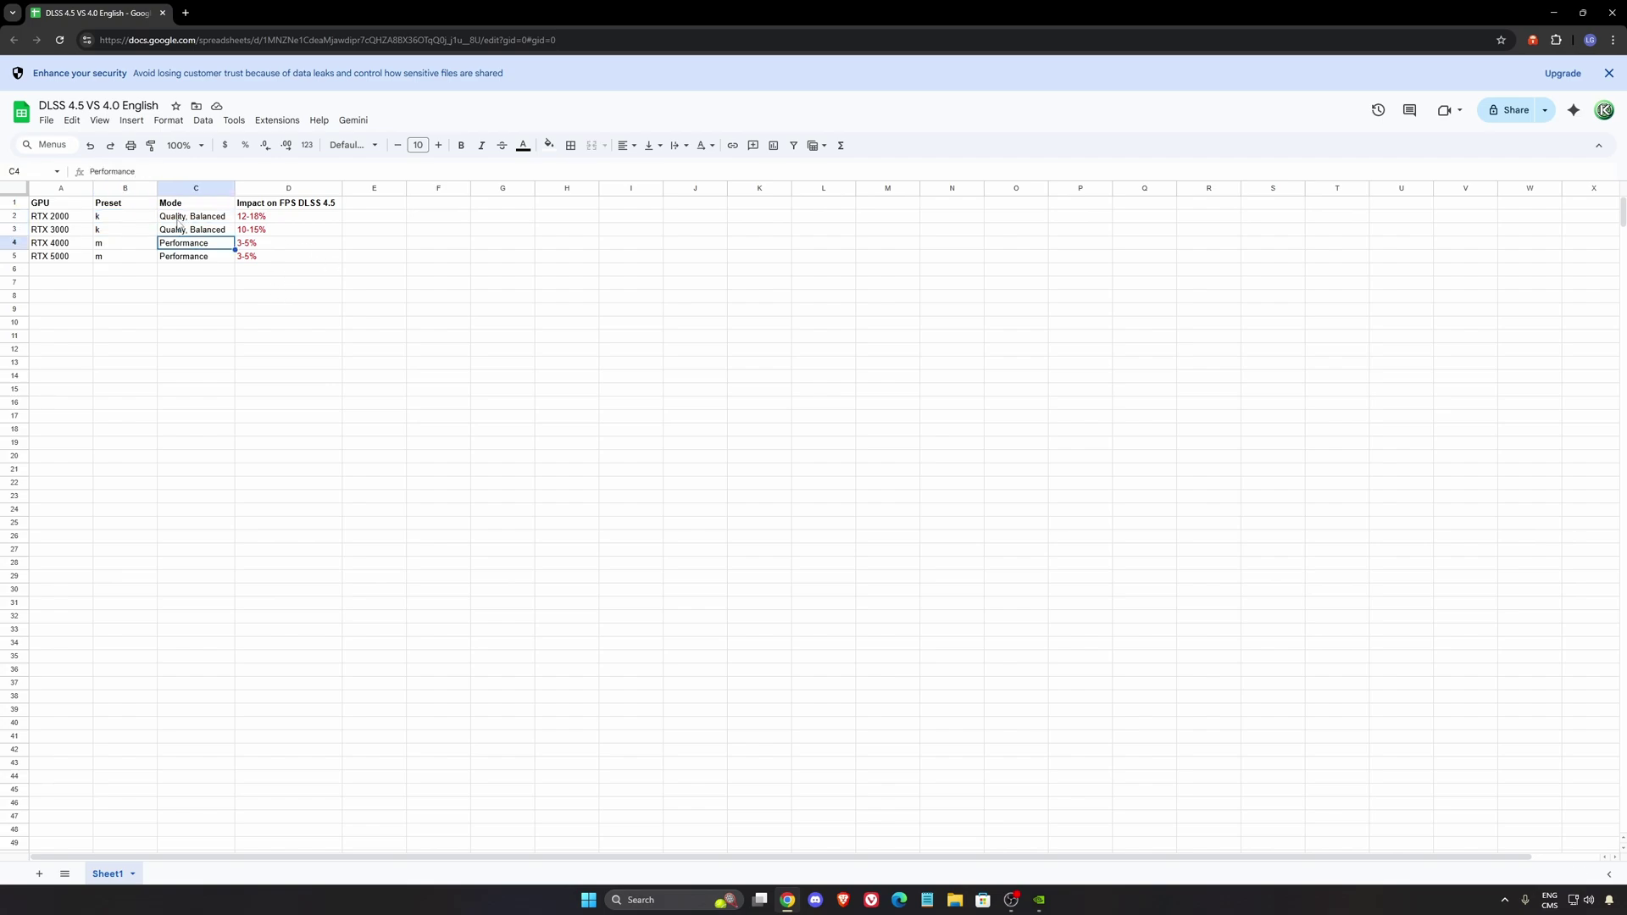
{"action": "left_click", "coordinate": [178, 220]}
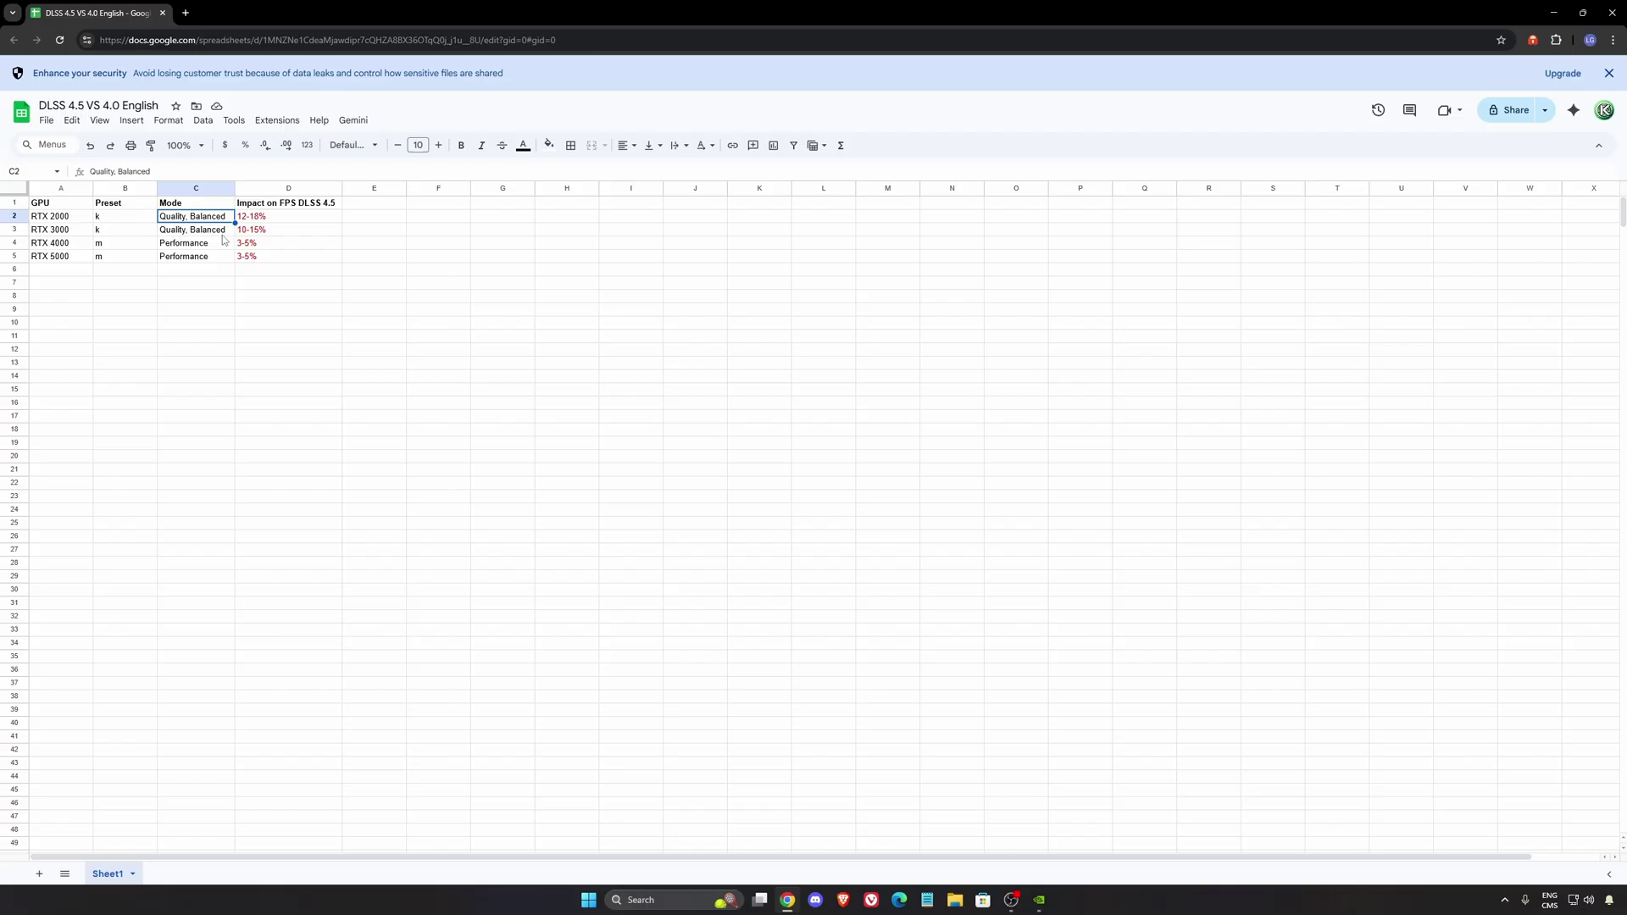
Step: Highlight the RTX 4000 and 5000 rows, noting preset m and Performance mode for RTX 4000
{"action": "left_click", "coordinate": [480, 271]}
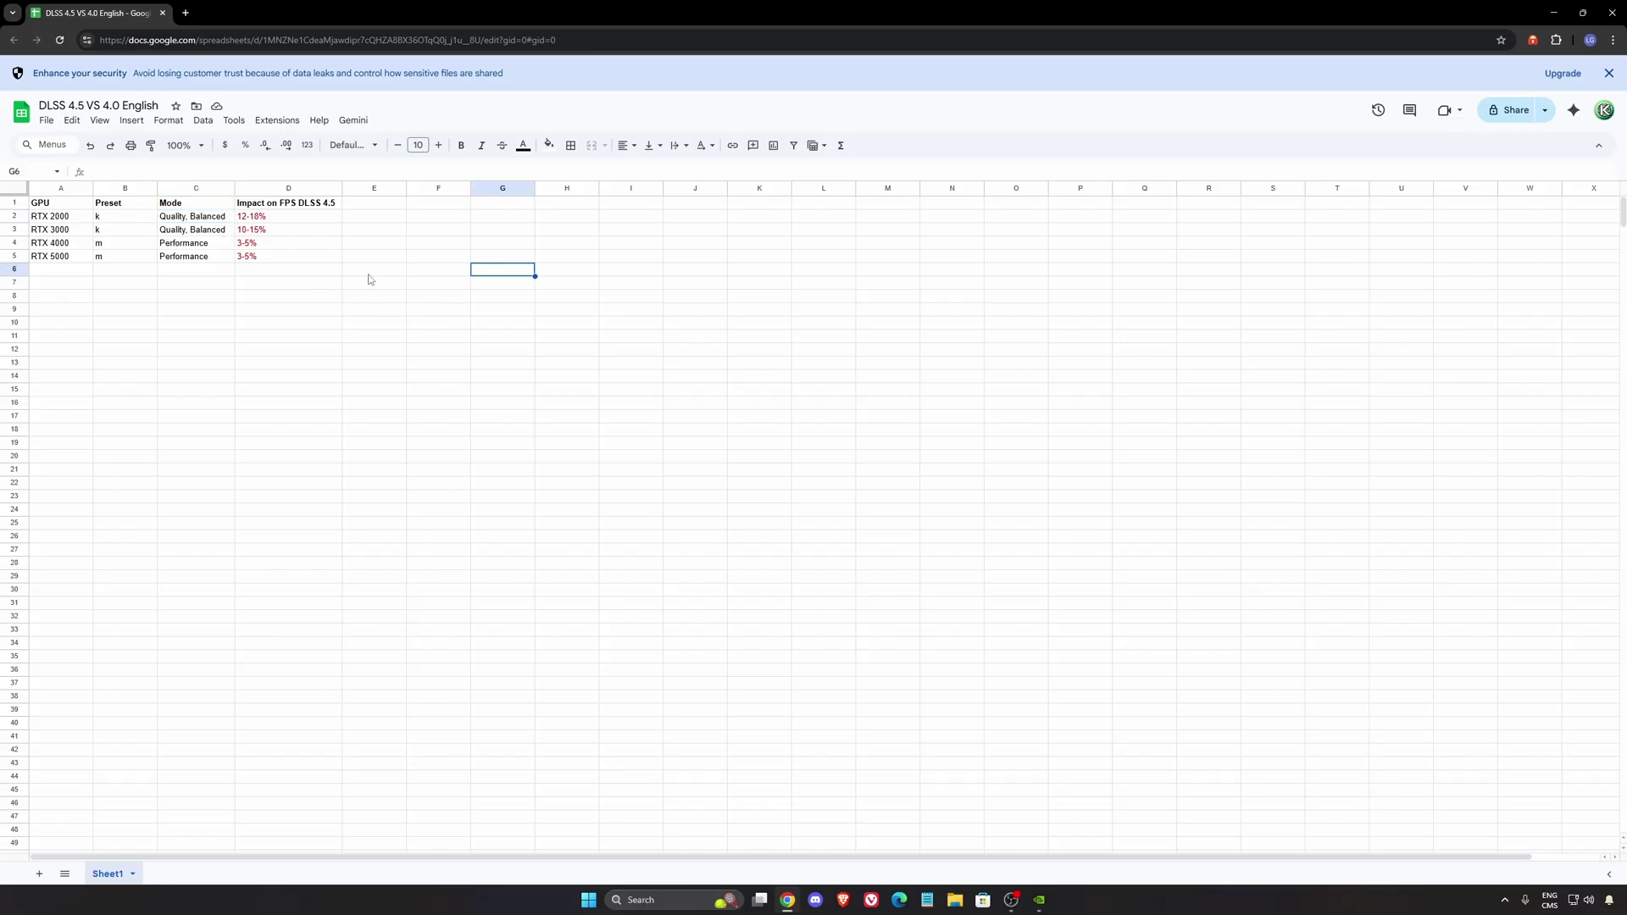
{"action": "left_click_drag", "start_coordinate": [85, 244], "coordinate": [85, 259]}
{"action": "left_click", "coordinate": [239, 271]}
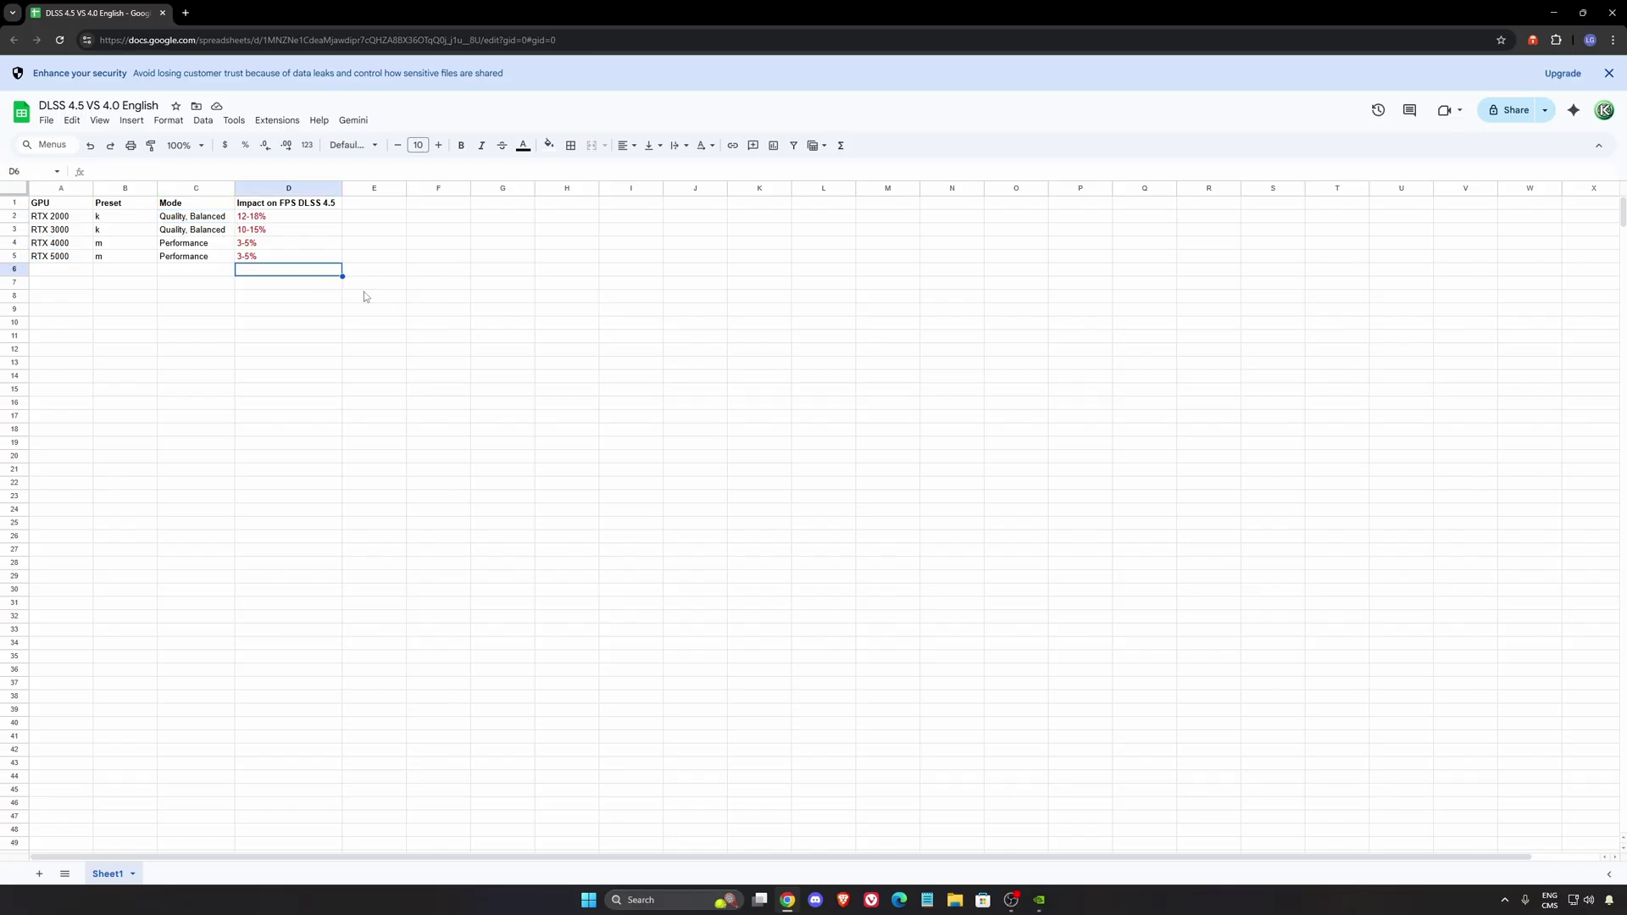
{"action": "left_click", "coordinate": [120, 245]}
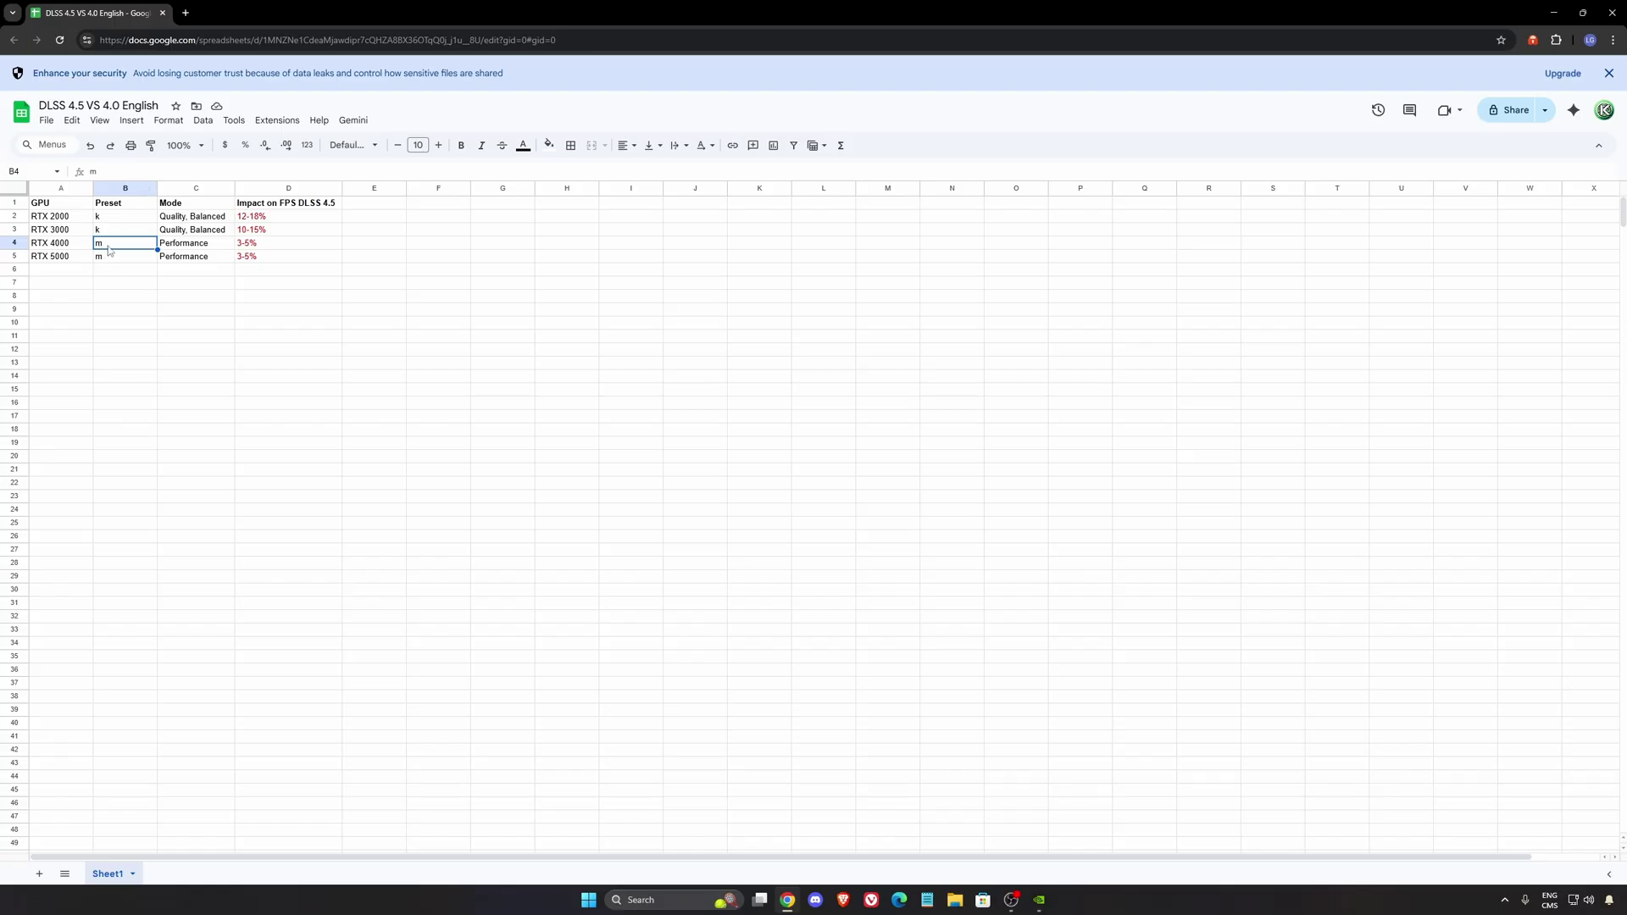
{"action": "left_click", "coordinate": [210, 249]}
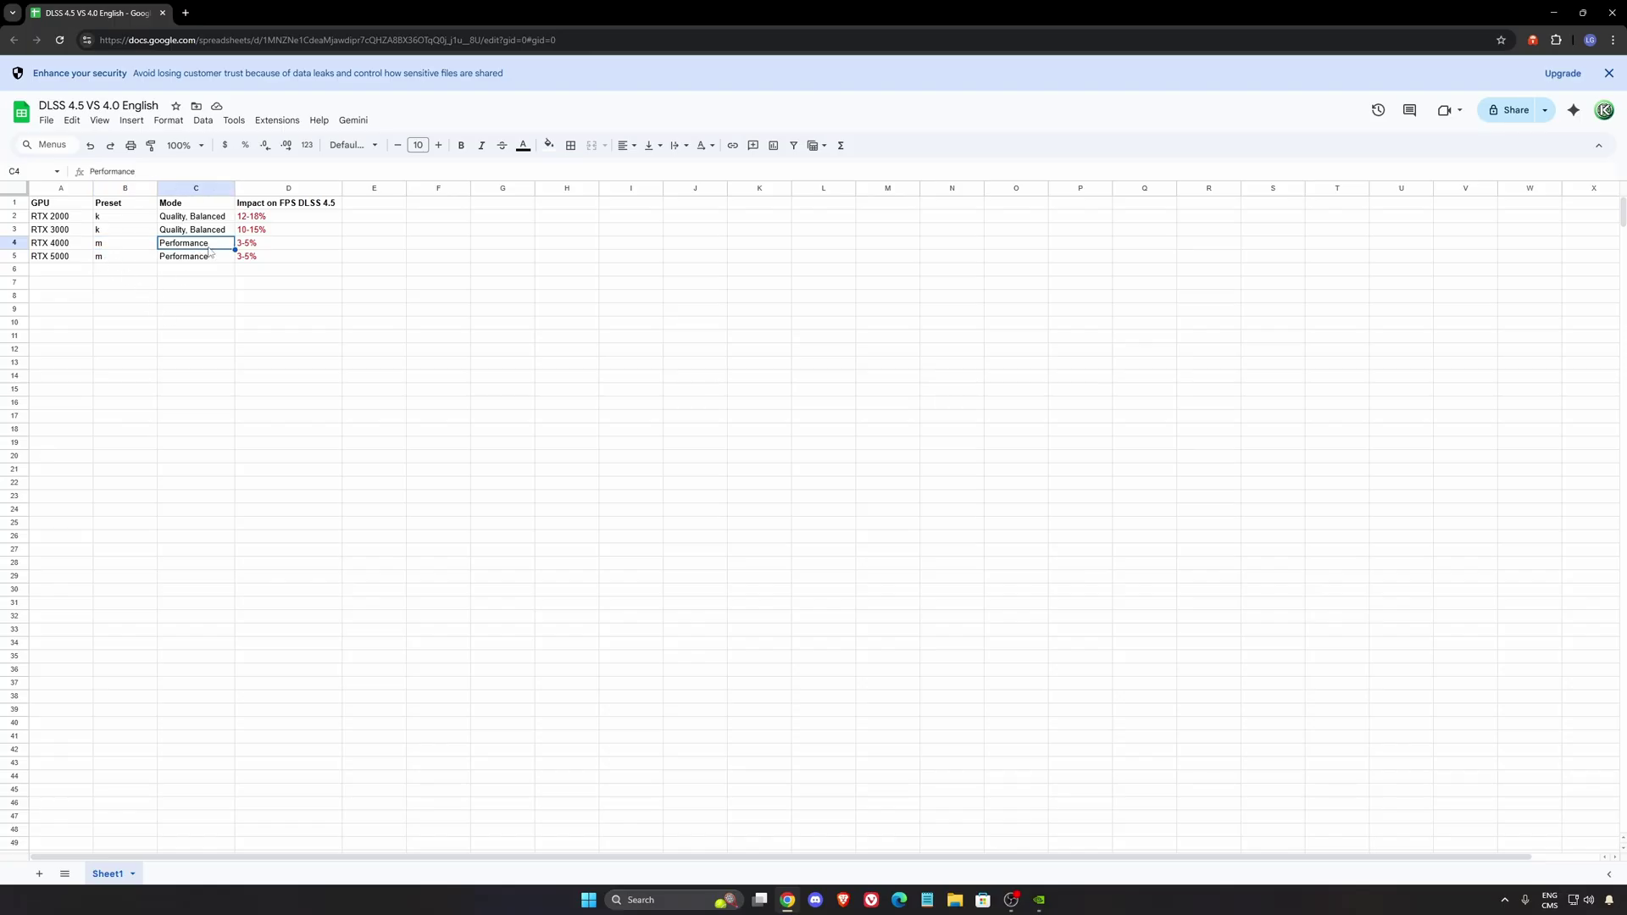
{"action": "left_click", "coordinate": [113, 273]}
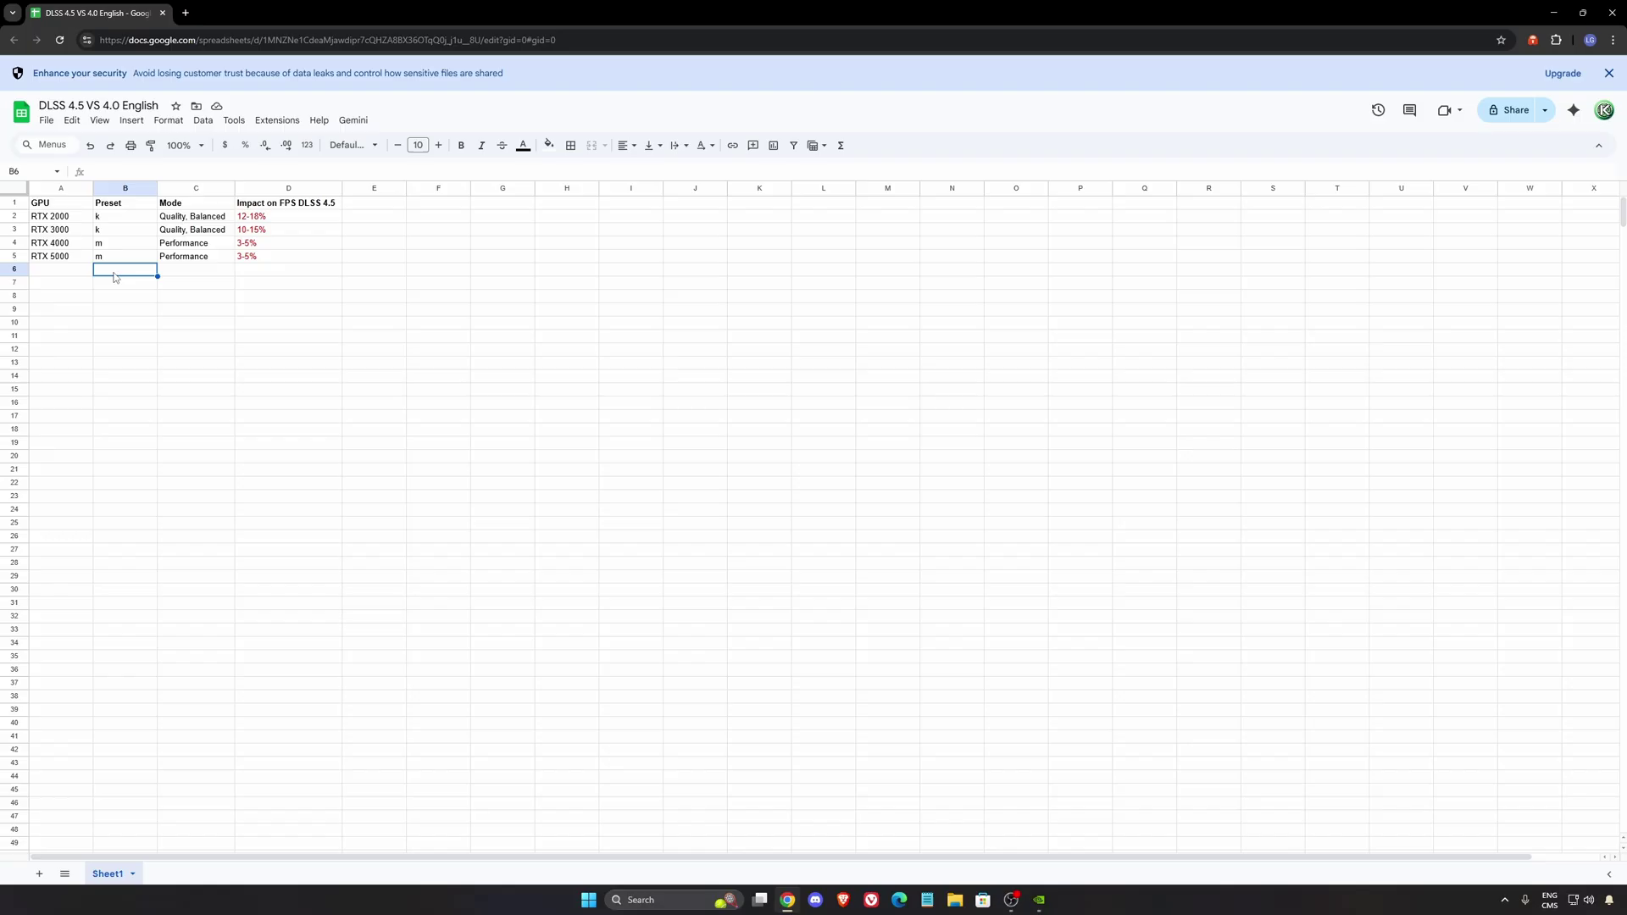
{"action": "left_click", "coordinate": [195, 269]}
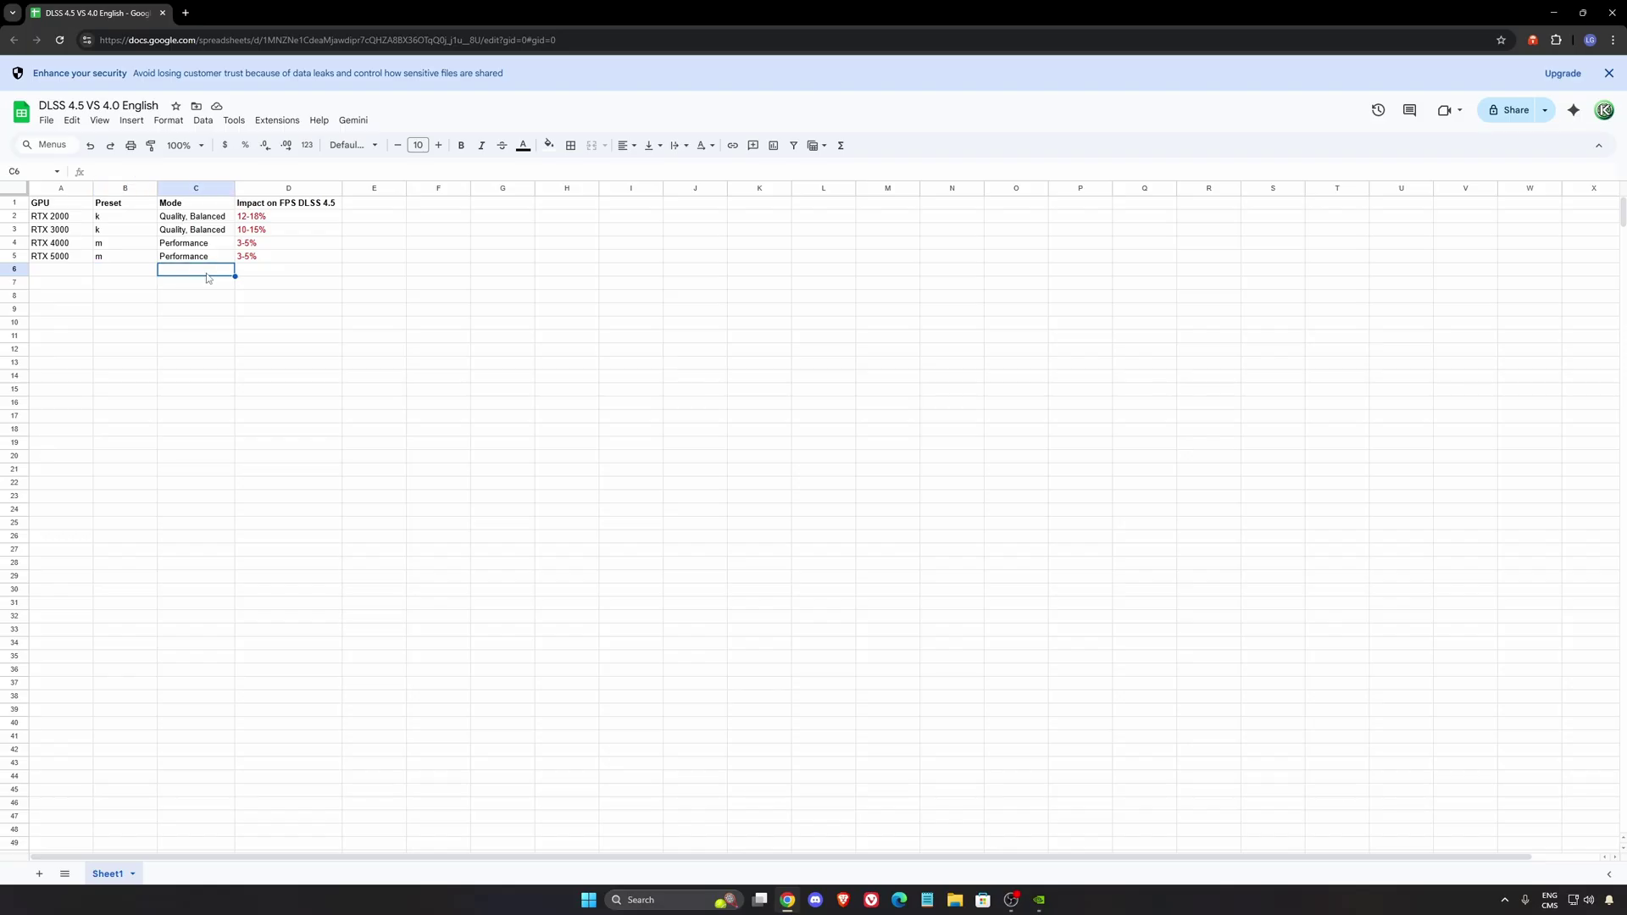
Step: Highlight presets and modes for RTX 4000/5000, compare 3-5% impact with RTX 2000's preset k, Quality/Balanced
{"action": "left_click", "coordinate": [73, 259]}
{"action": "left_click_drag", "start_coordinate": [123, 246], "coordinate": [193, 258]}
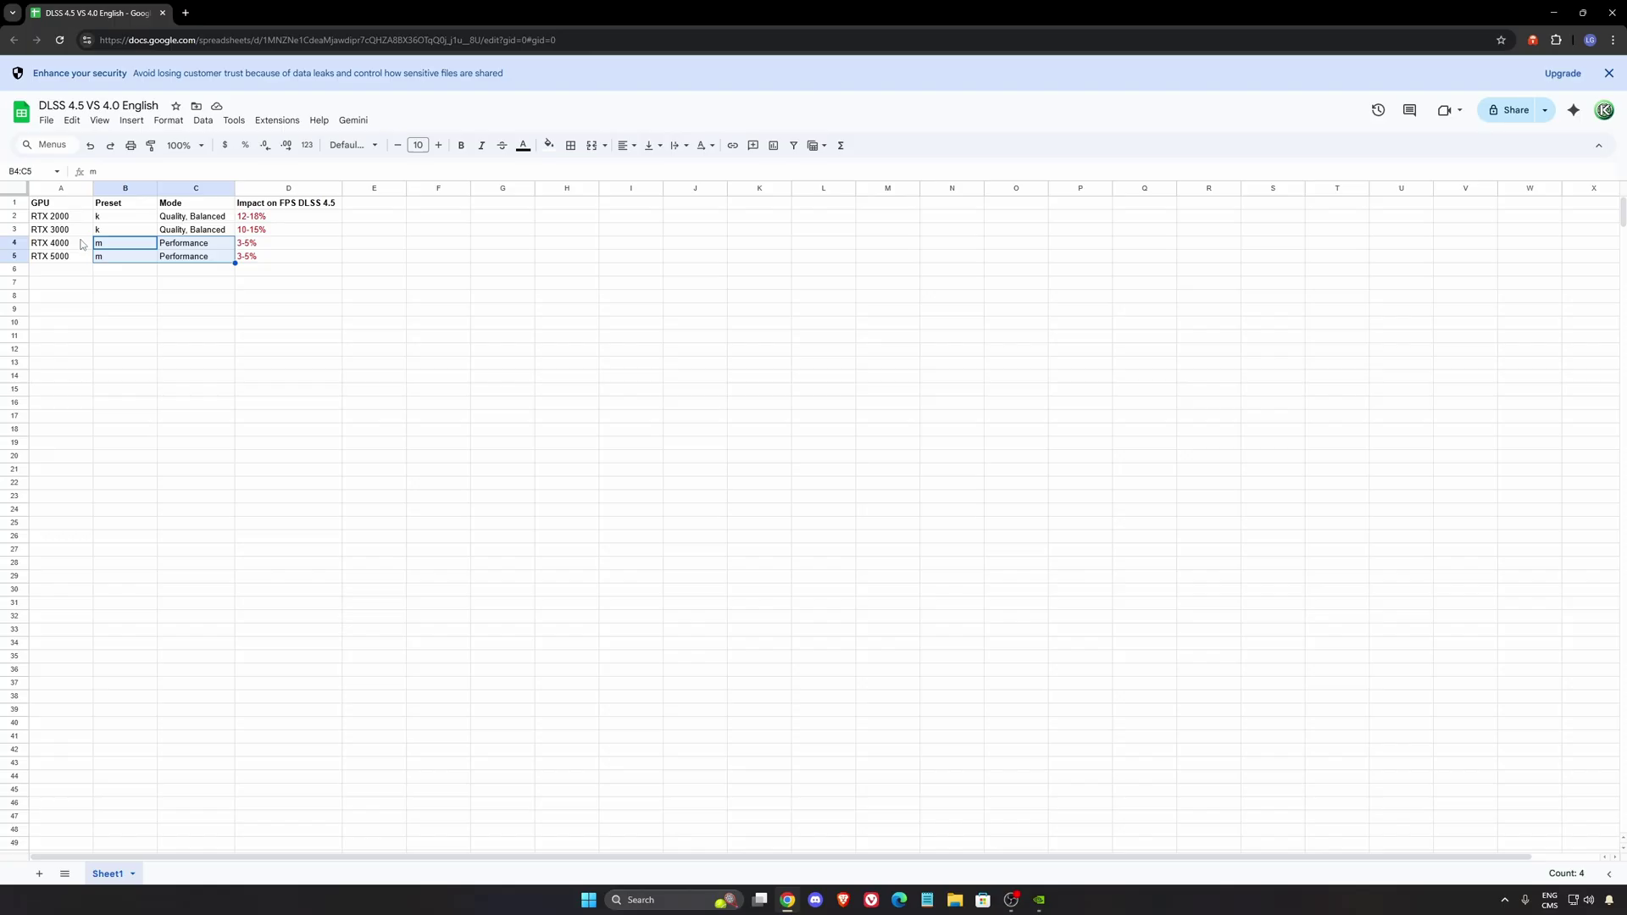
{"action": "left_click", "coordinate": [399, 258]}
{"action": "left_click", "coordinate": [253, 248]}
{"action": "left_click", "coordinate": [90, 218]}
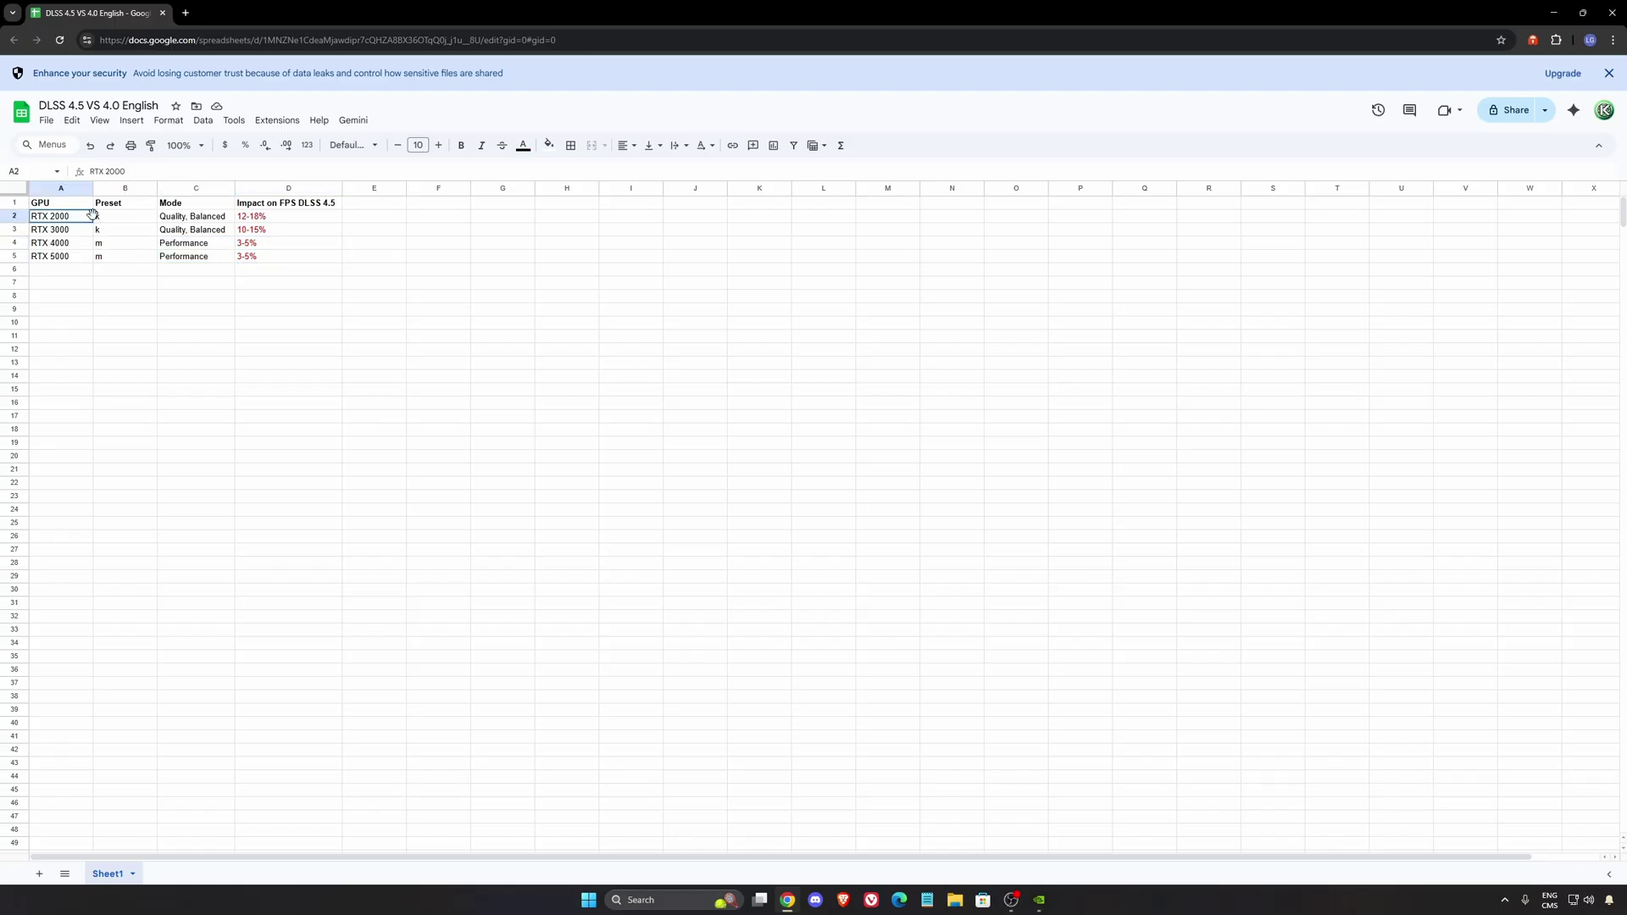
{"action": "left_click", "coordinate": [108, 219]}
{"action": "left_click", "coordinate": [170, 219]}
Step: Select preset m and Performance in B4:C5, then switch back to NVIDIA App
{"action": "left_click", "coordinate": [127, 246]}
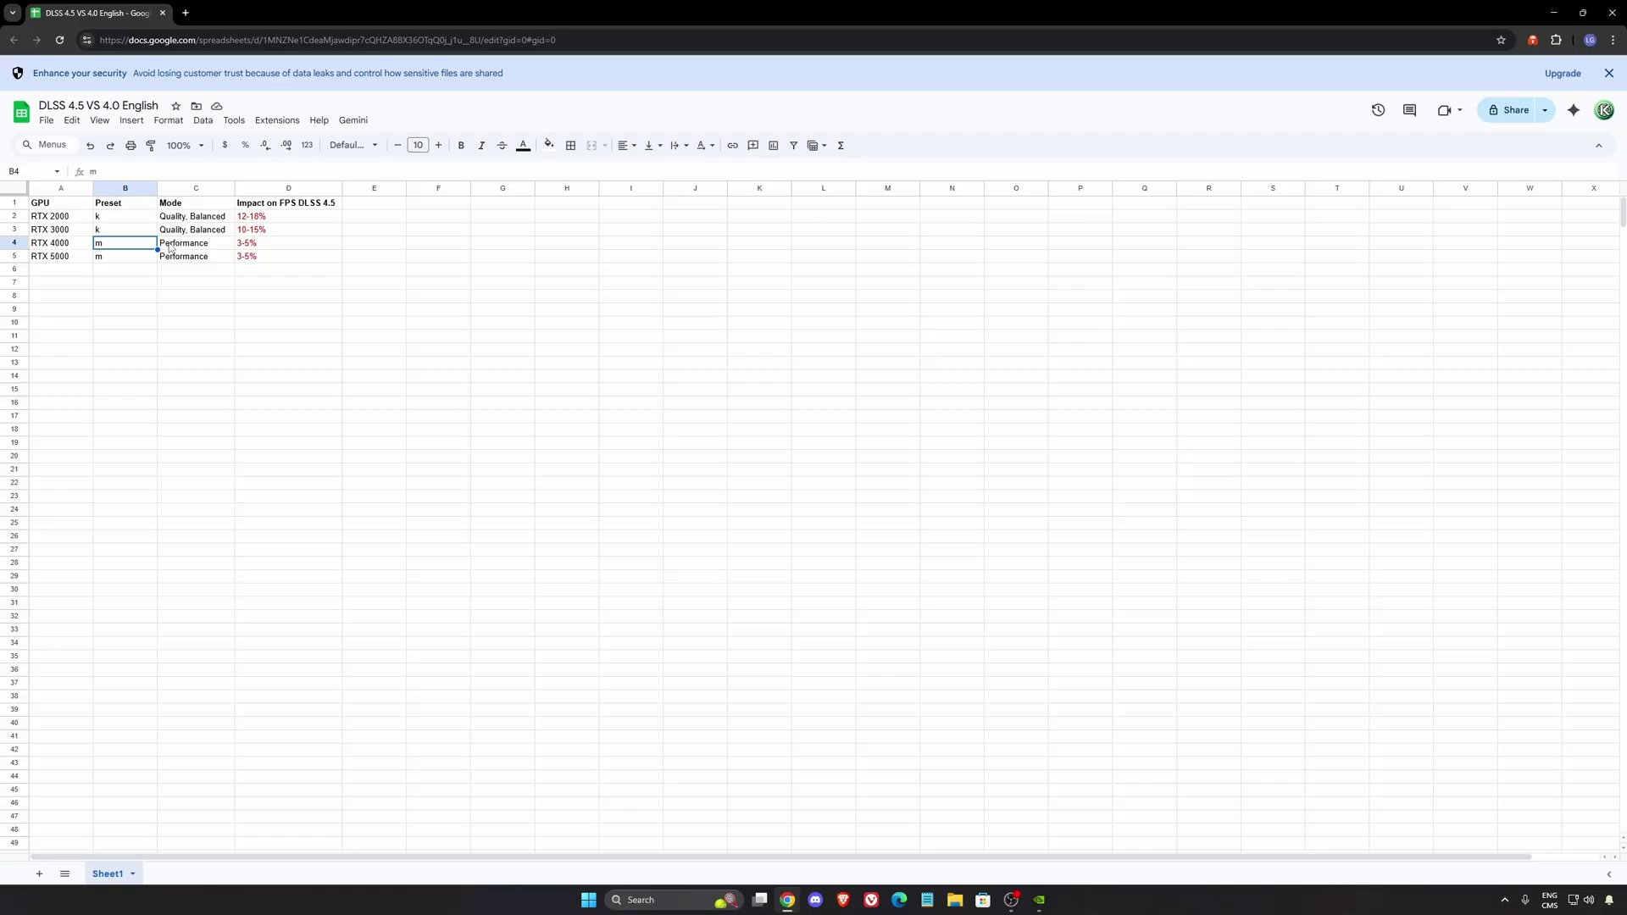
{"action": "left_click", "coordinate": [173, 246]}
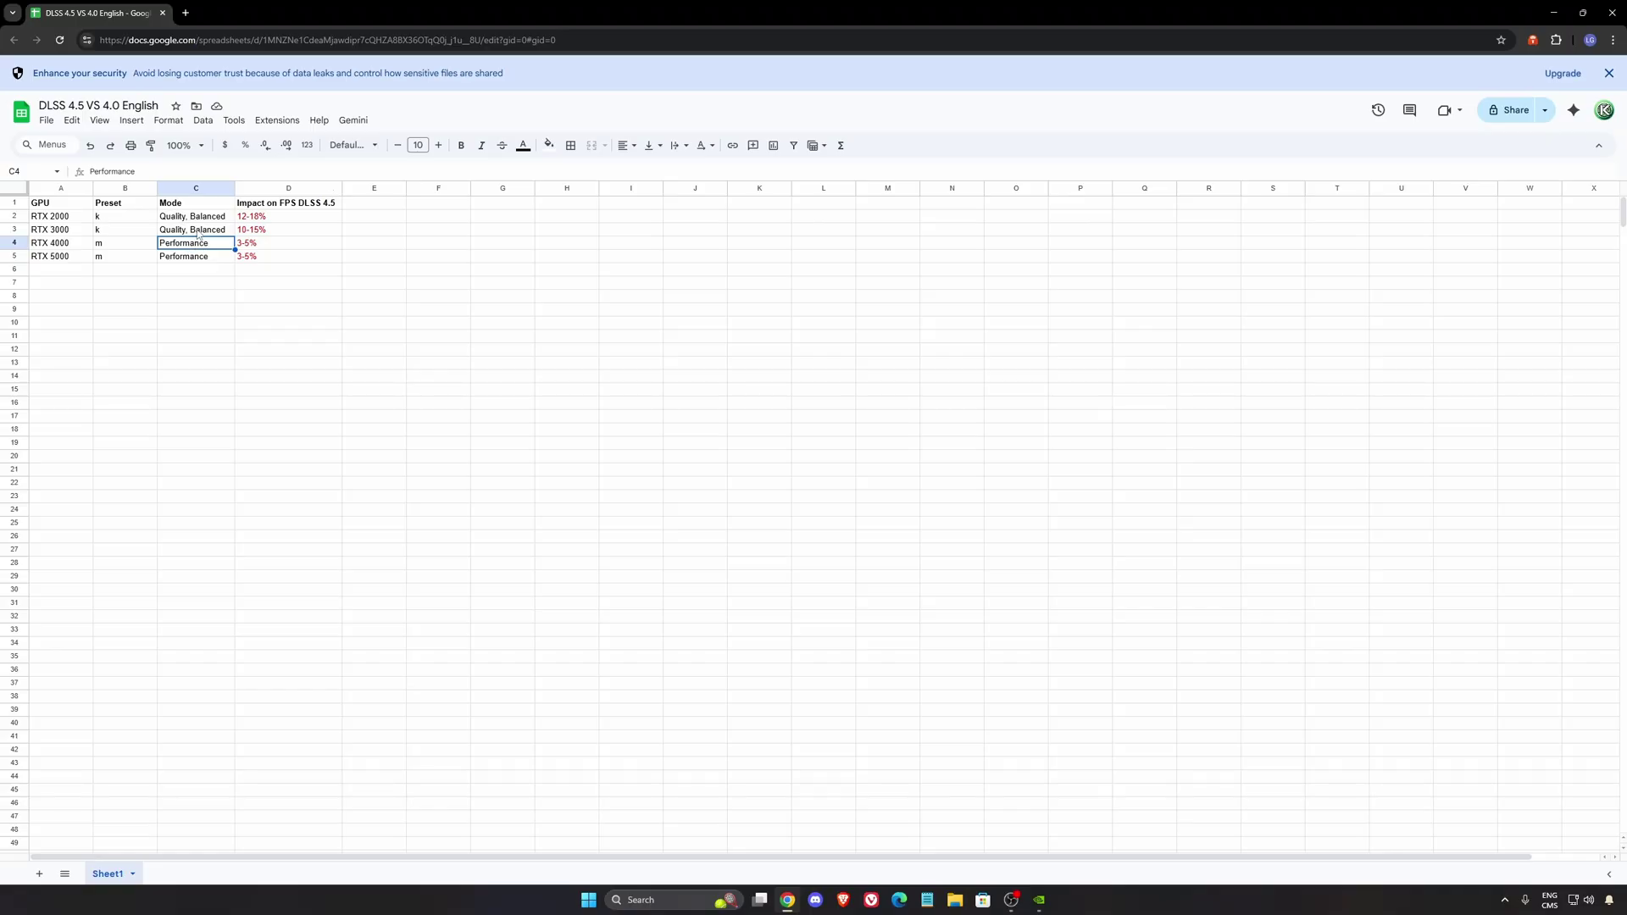
{"action": "key", "text": "Up"}
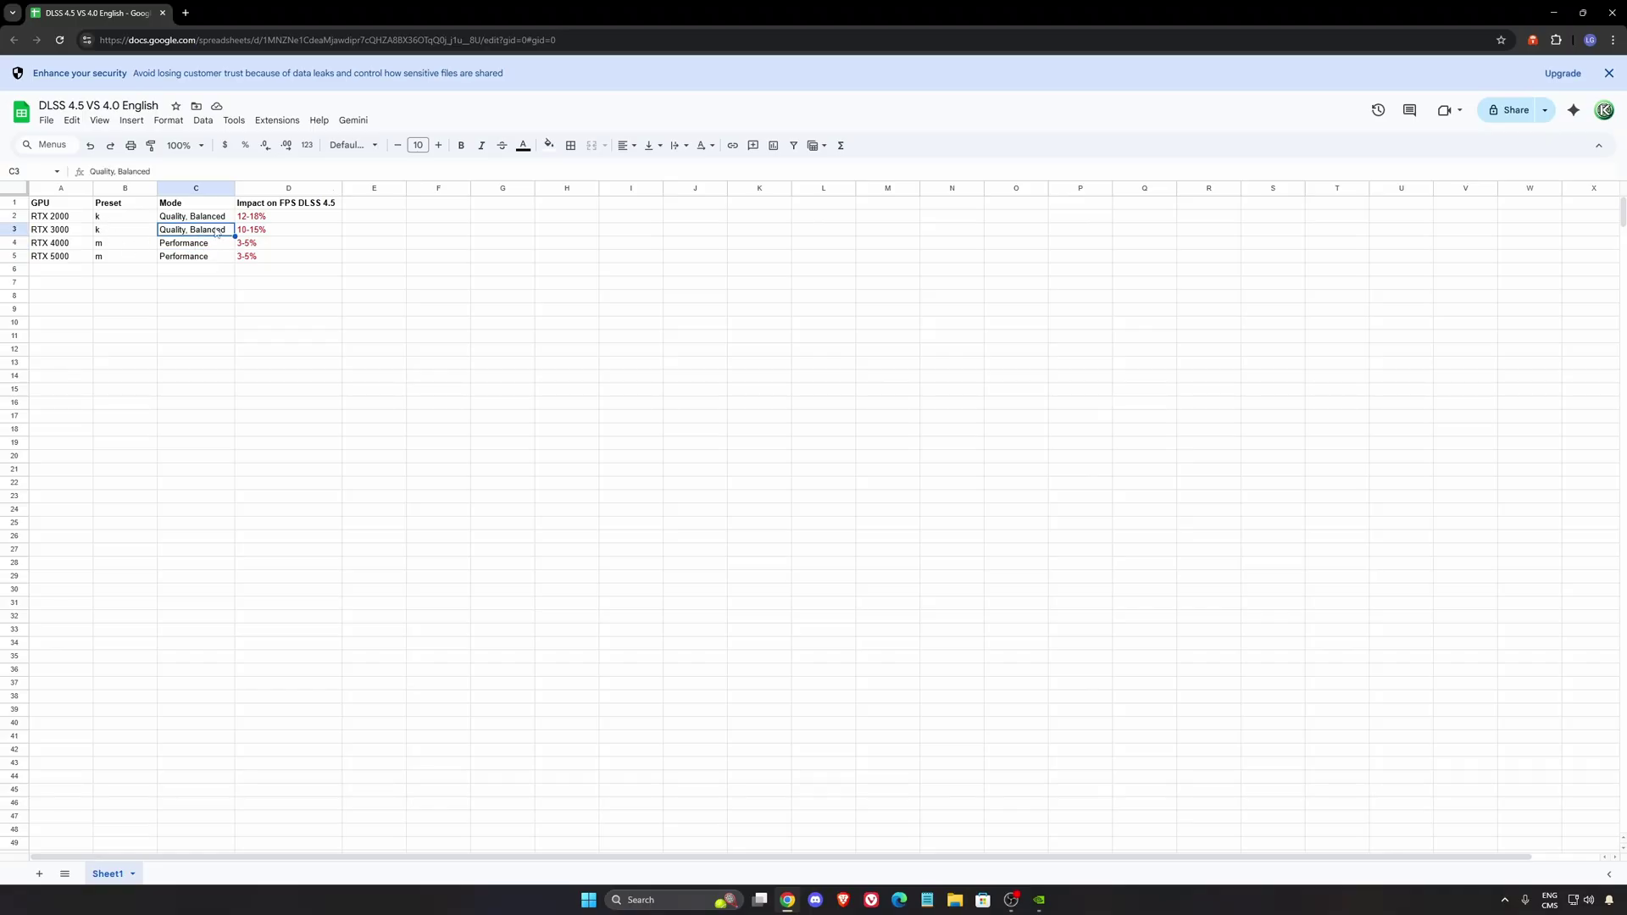
{"action": "key", "text": "Down"}
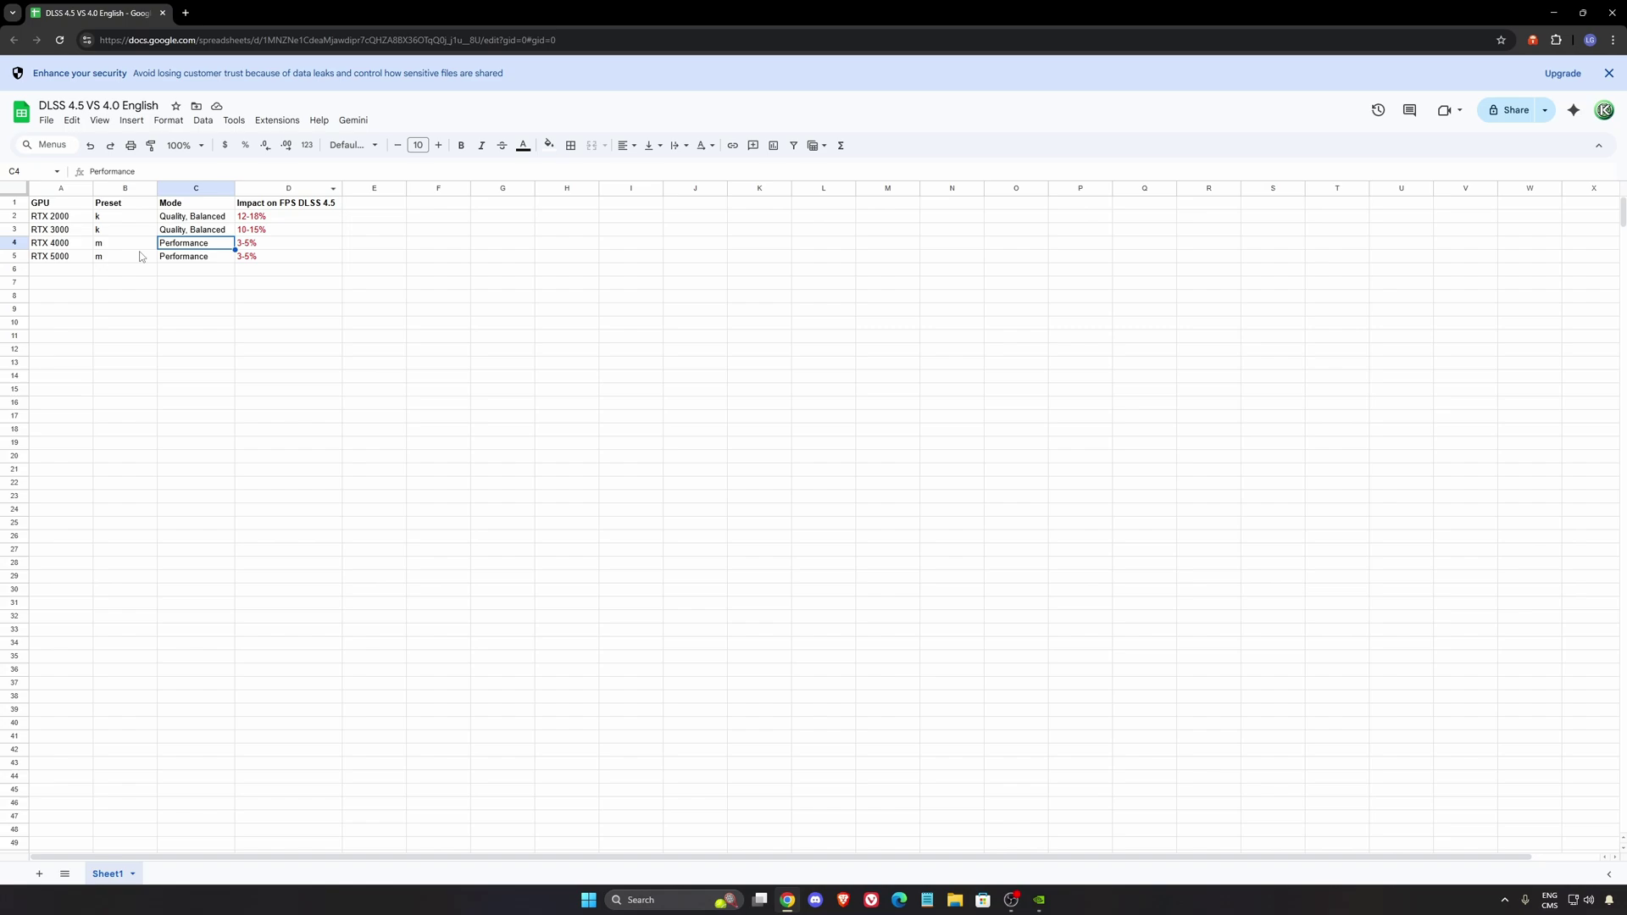
{"action": "key", "text": "Left"}
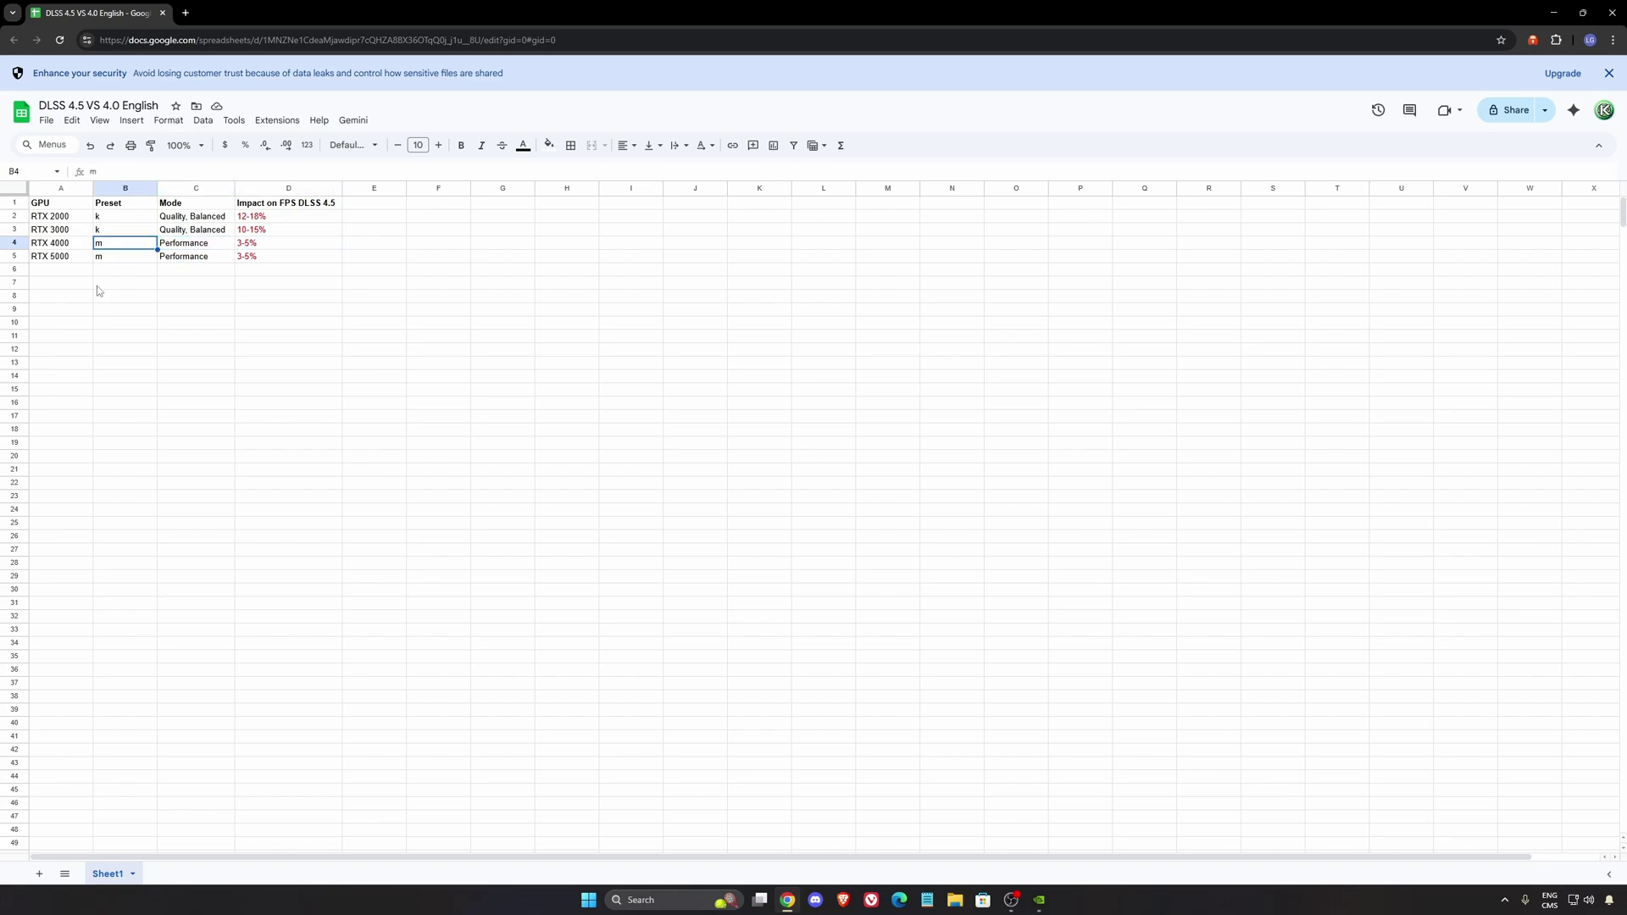
{"action": "left_click_drag", "start_coordinate": [106, 250], "coordinate": [183, 252]}
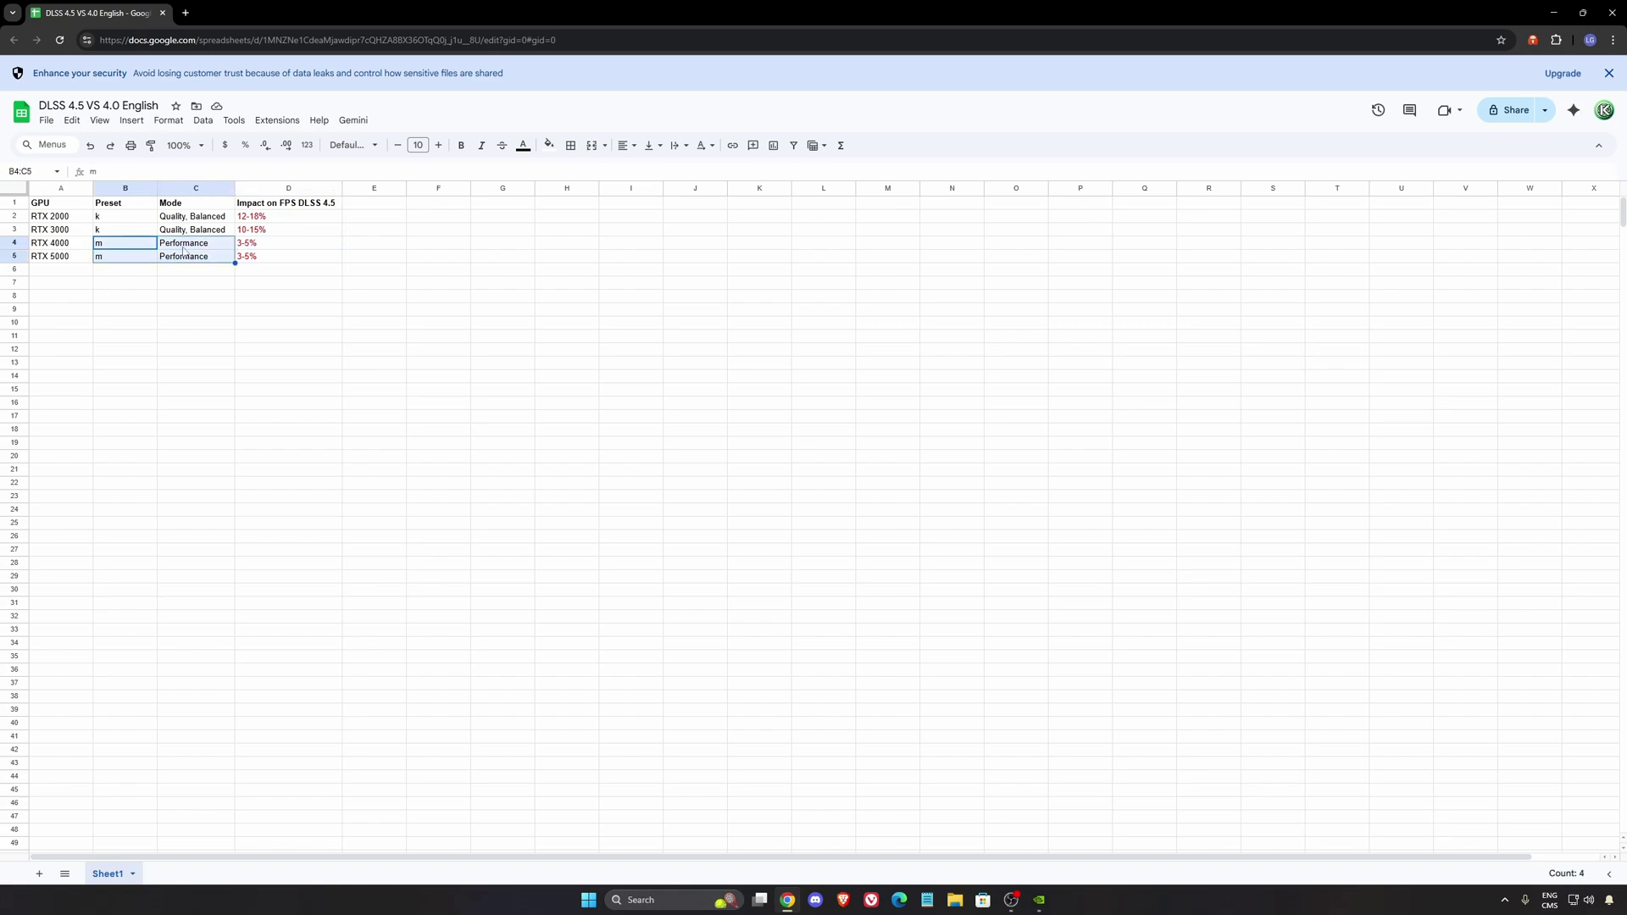
{"action": "left_click", "coordinate": [279, 283]}
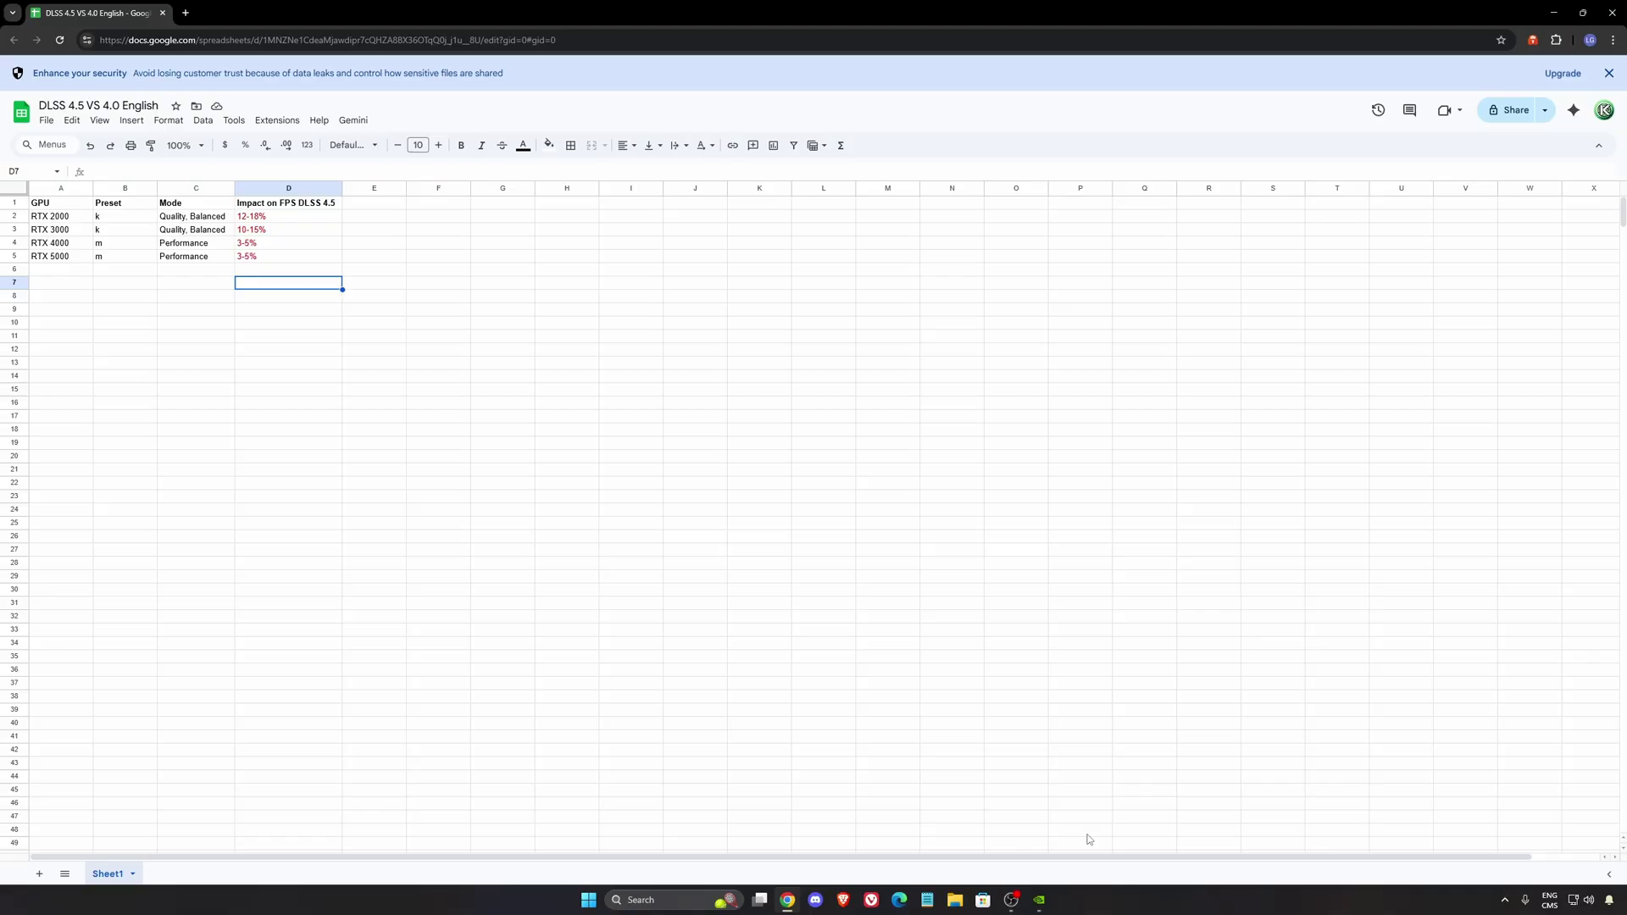
{"action": "left_click", "coordinate": [1038, 899]}
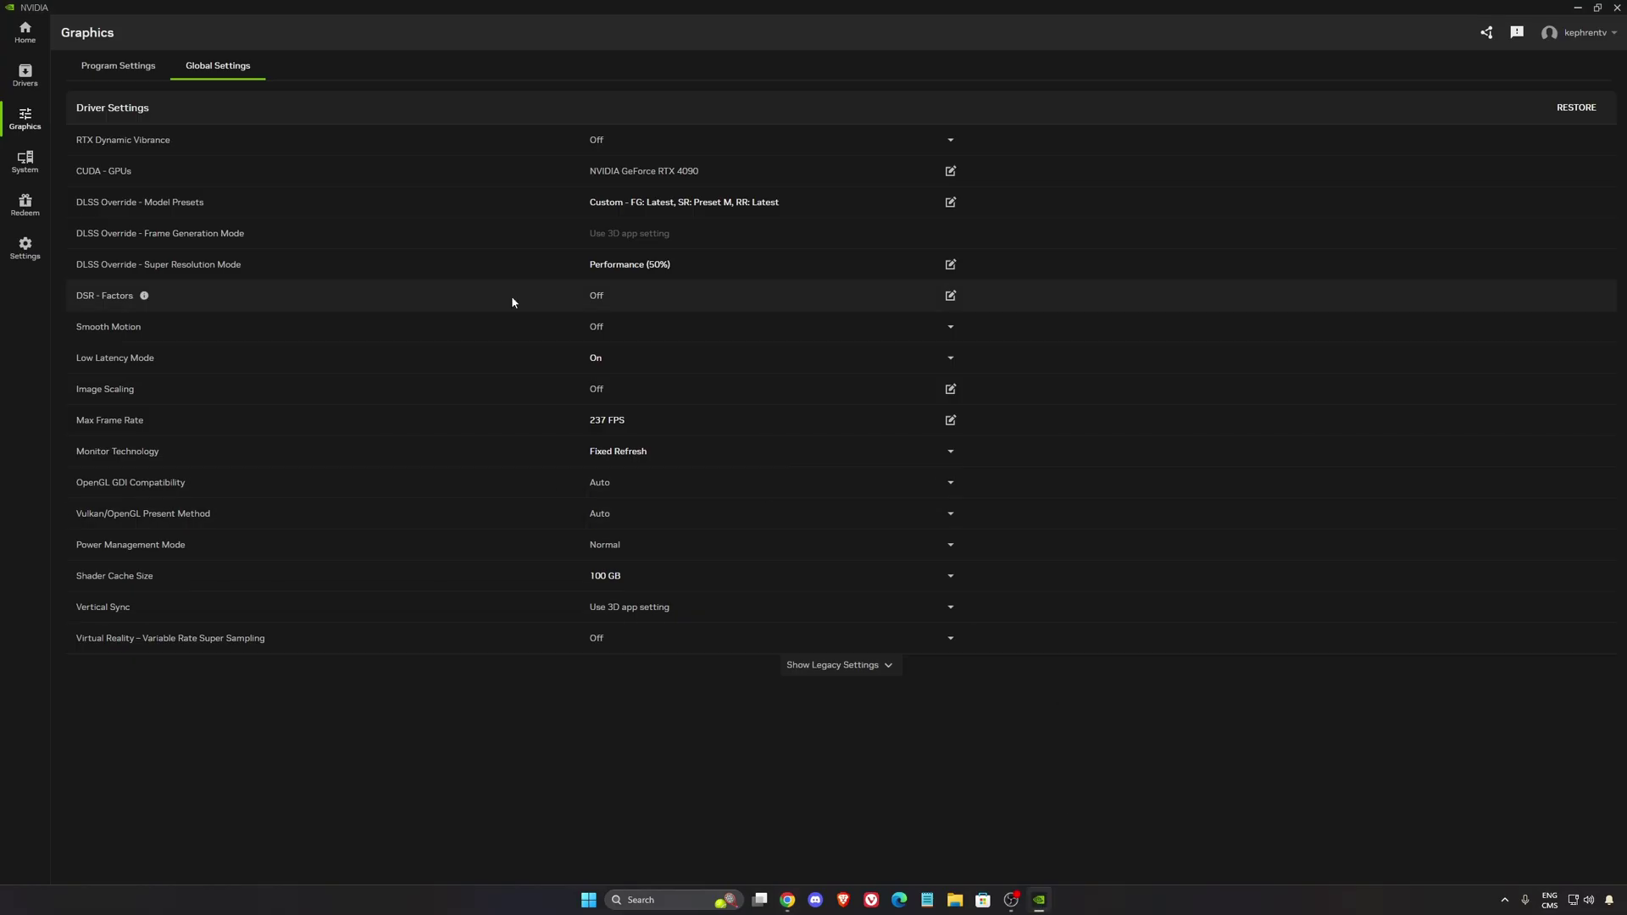
Step: Pick Preset K for Super Resolution in the DLSS Override Model Presets and apply it
{"action": "left_click", "coordinate": [669, 202]}
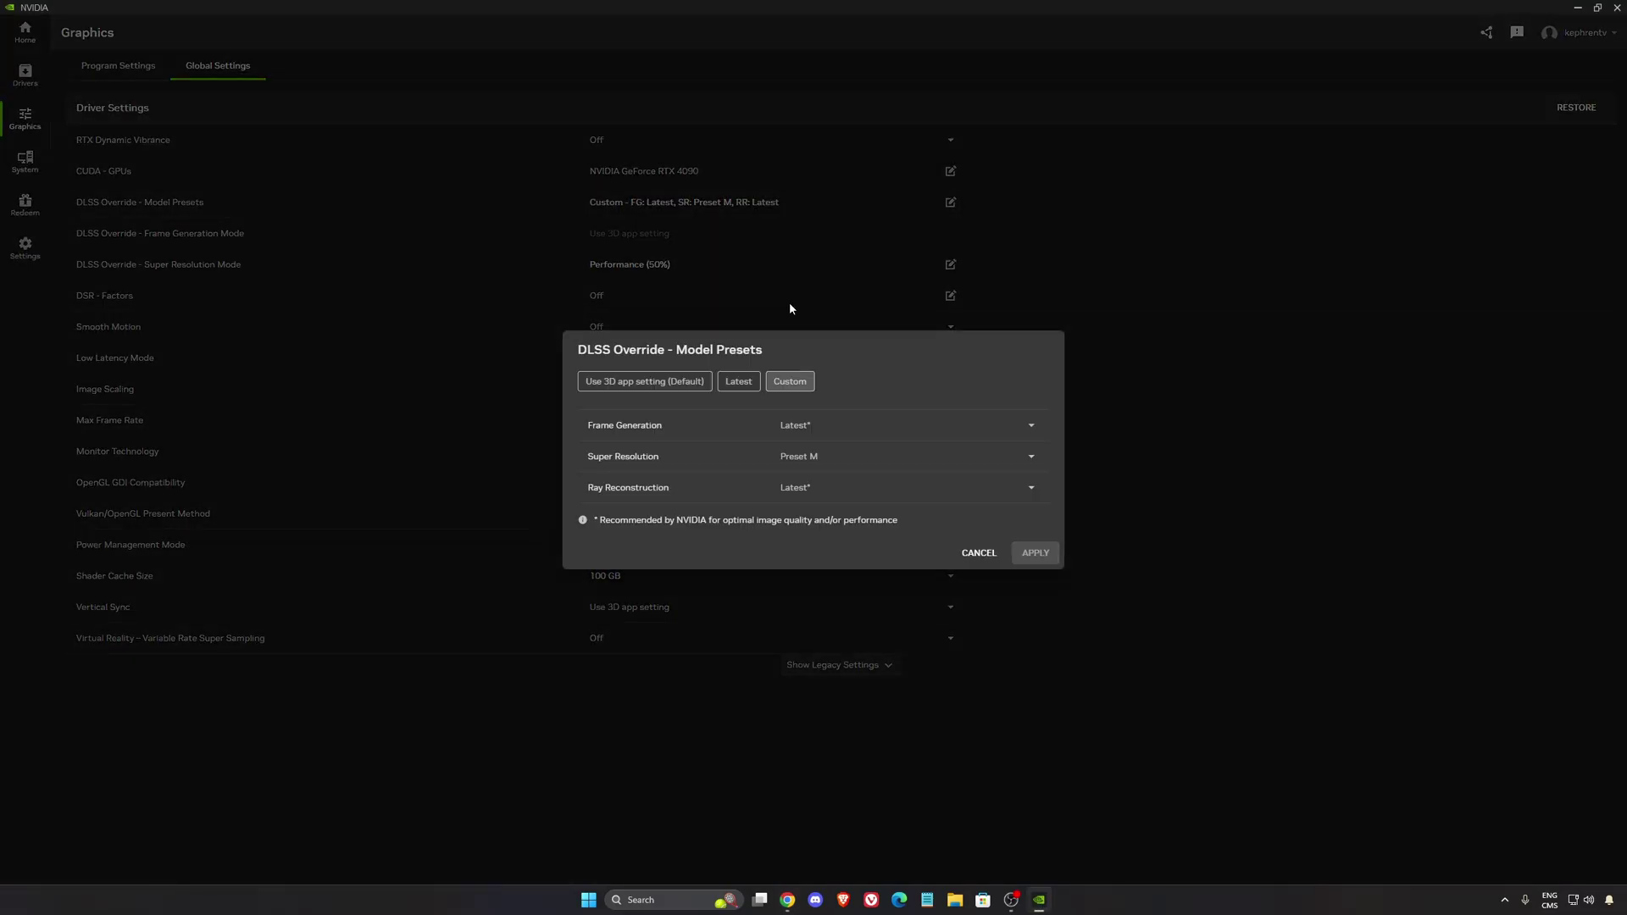
{"action": "left_click", "coordinate": [851, 468]}
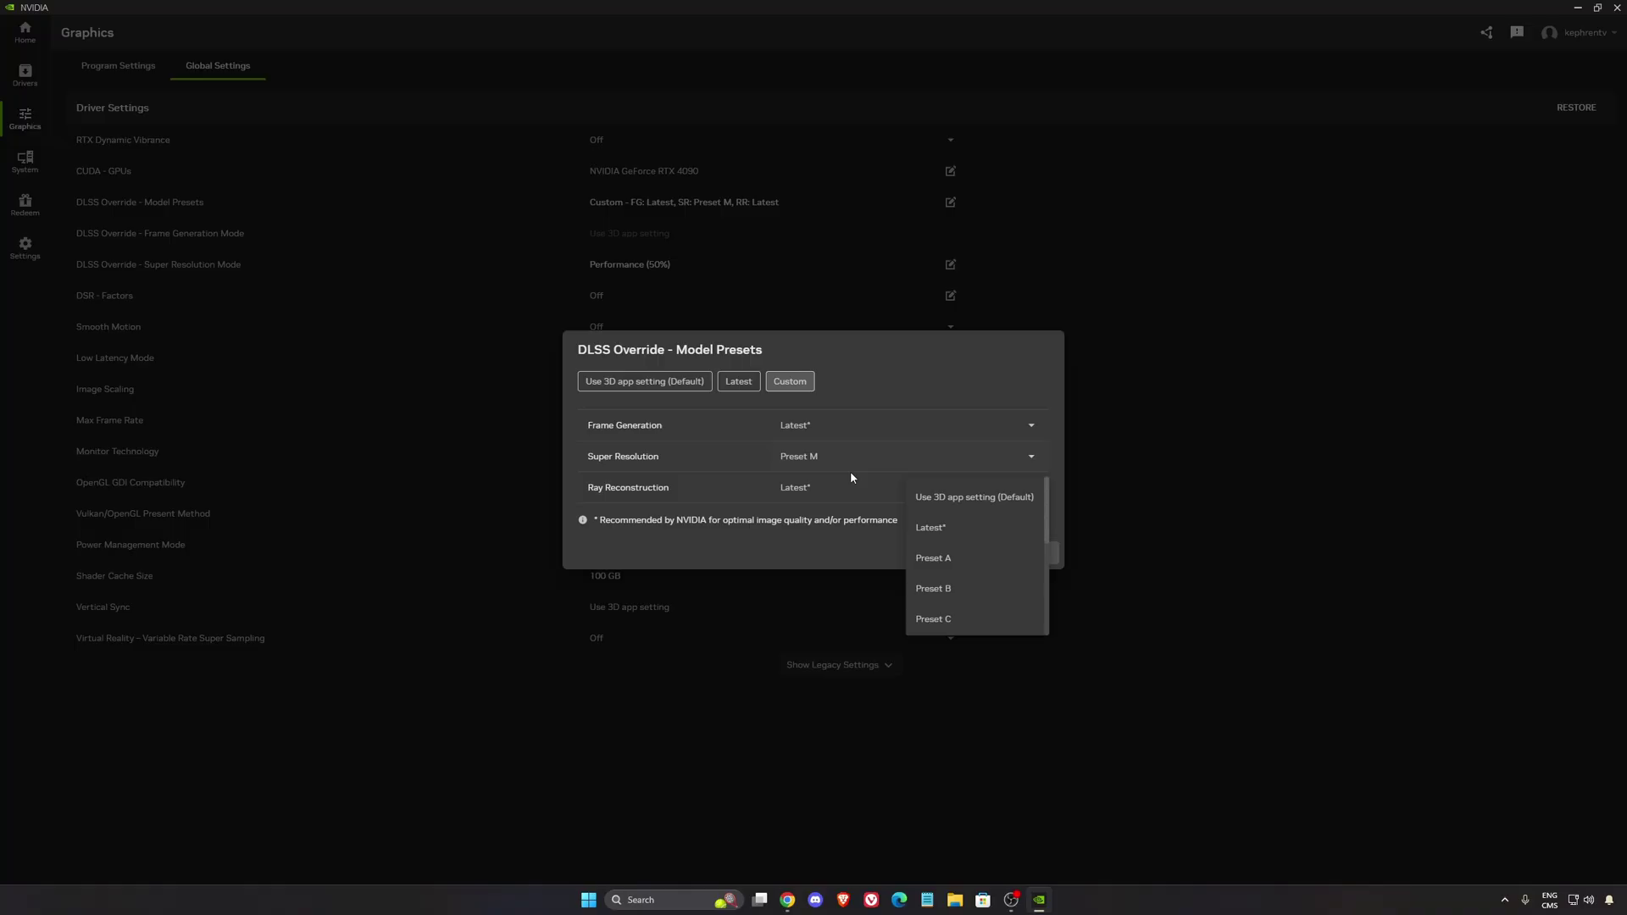
{"action": "scroll", "coordinate": [958, 548], "scroll_direction": "down", "scroll_amount": 2}
{"action": "scroll", "coordinate": [966, 566], "scroll_direction": "down", "scroll_amount": 2}
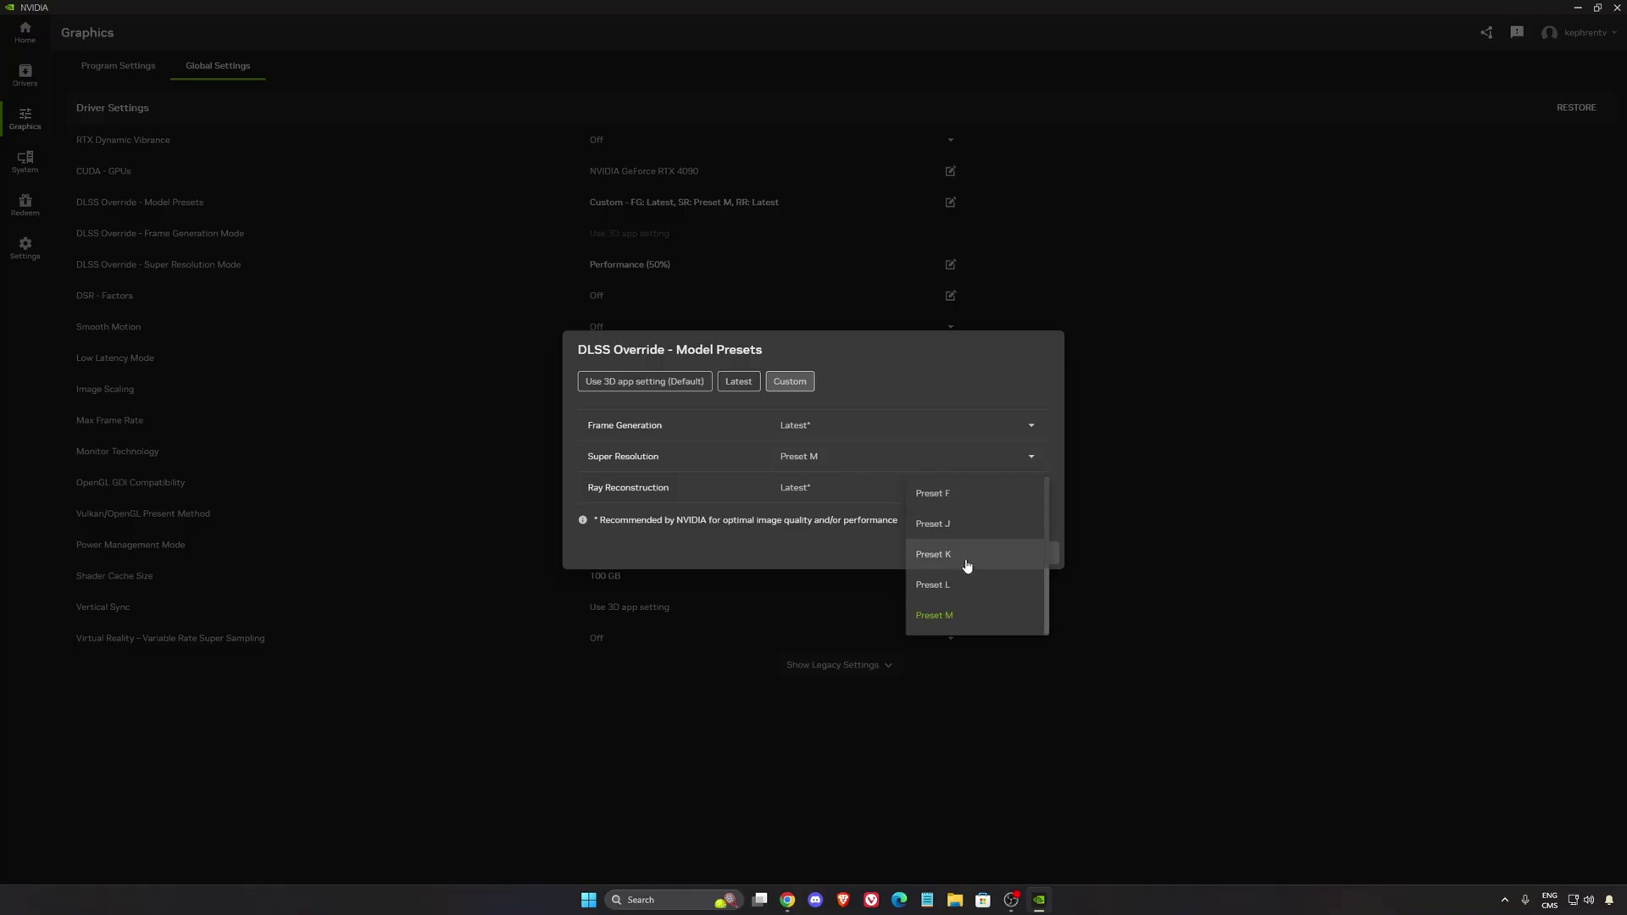
{"action": "left_click", "coordinate": [952, 563]}
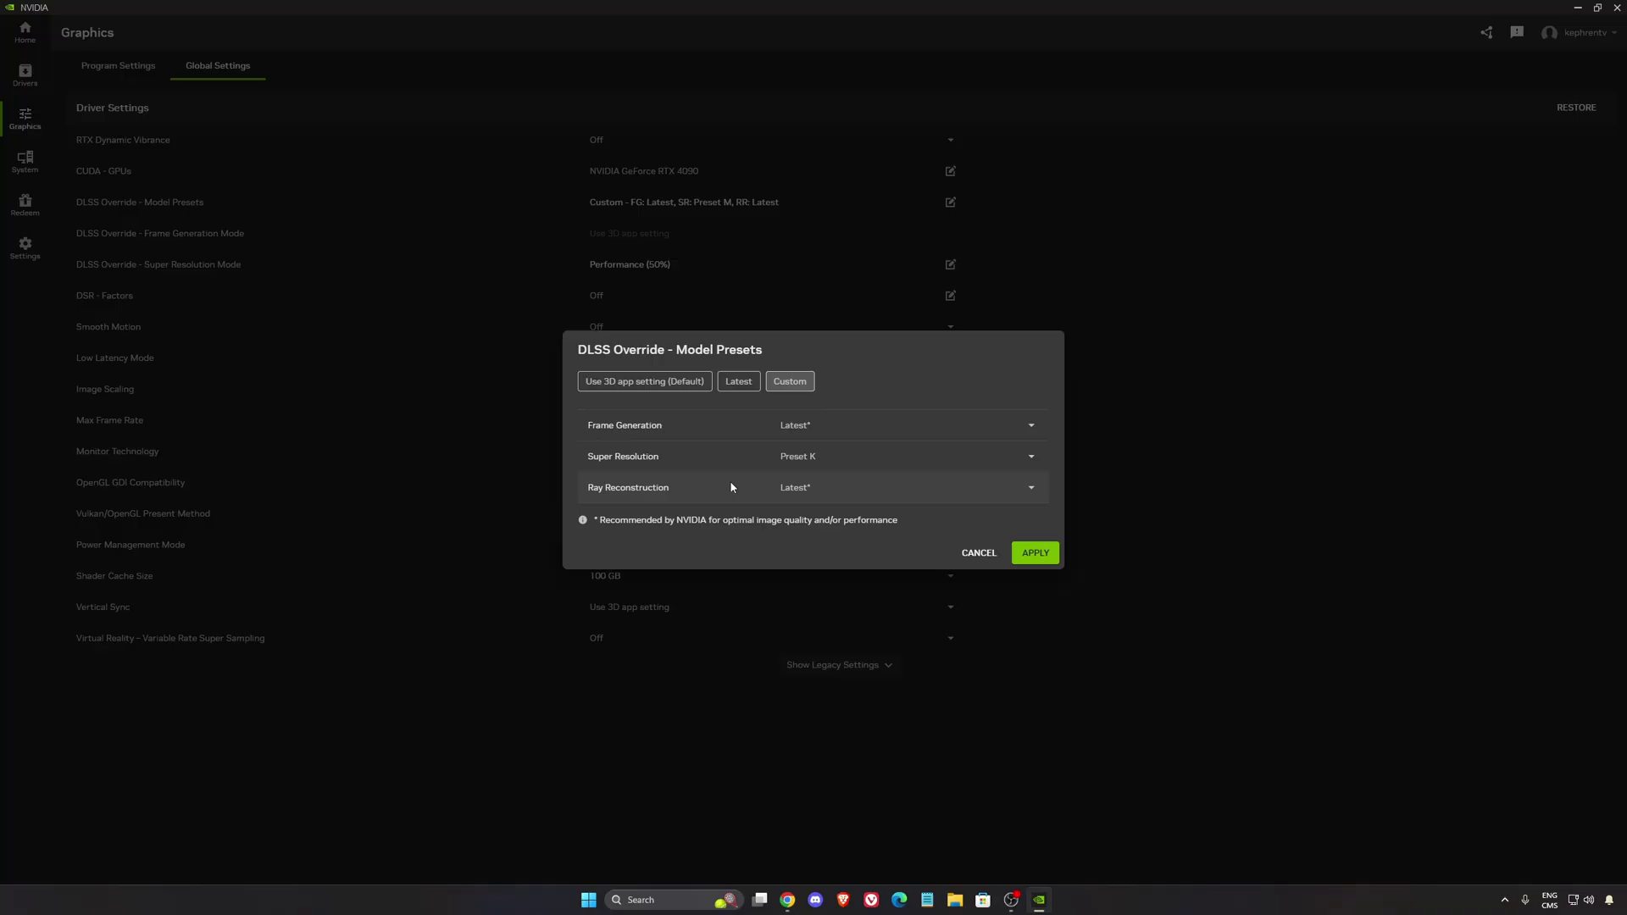
{"action": "left_click", "coordinate": [1035, 553]}
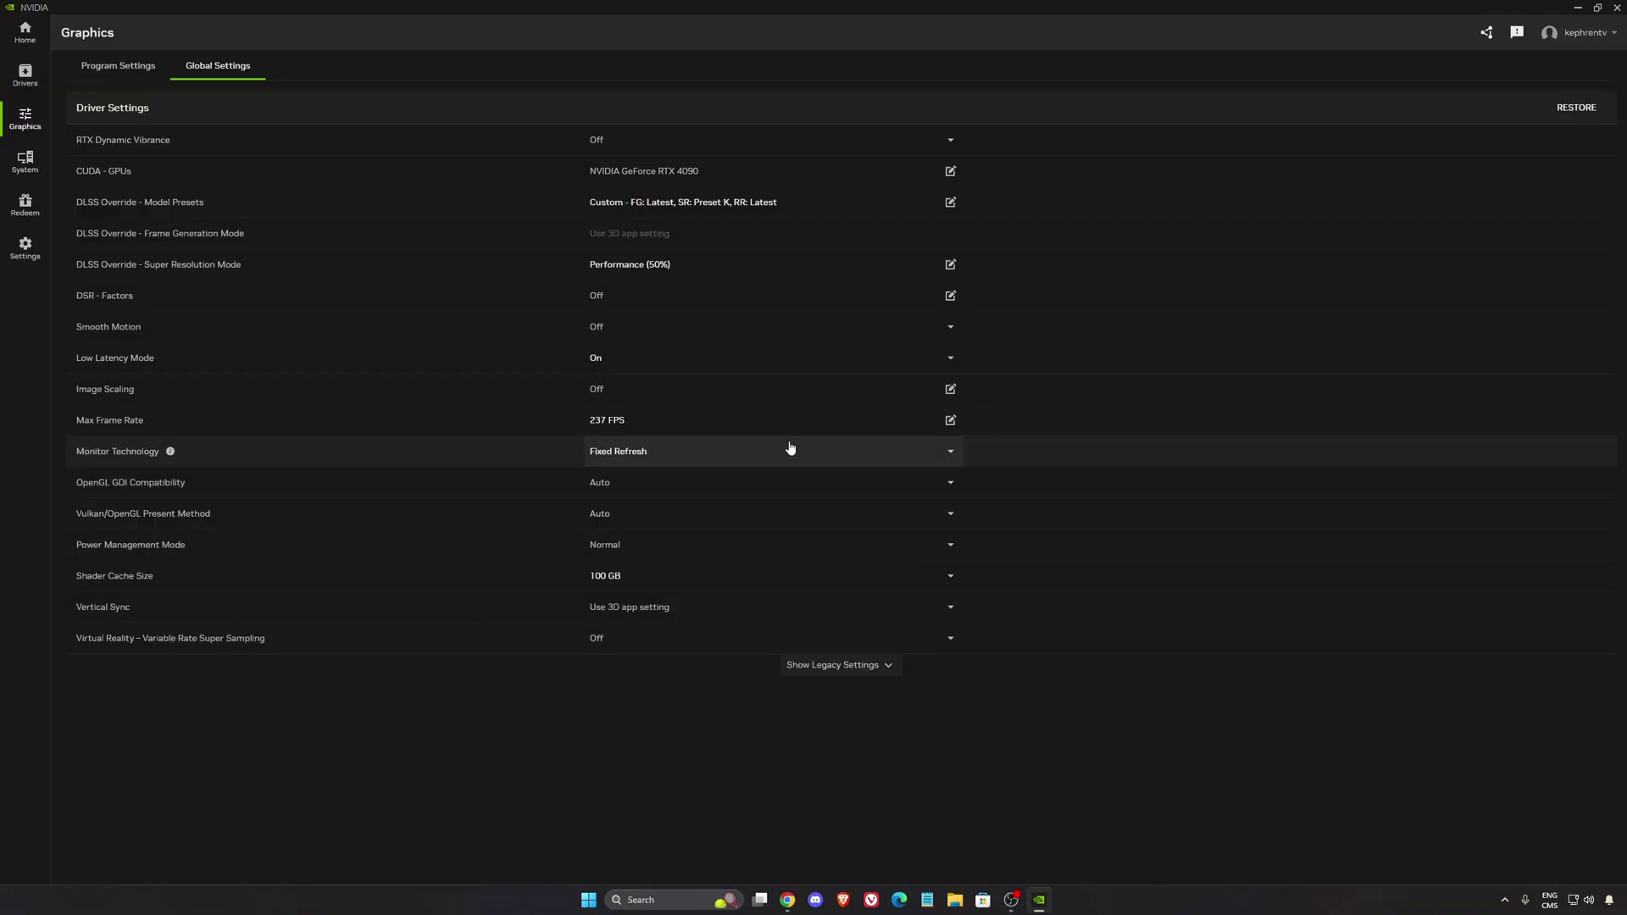
Step: Try the Quality and Balanced Super Resolution modes, applying Quality
{"action": "left_click", "coordinate": [950, 266]}
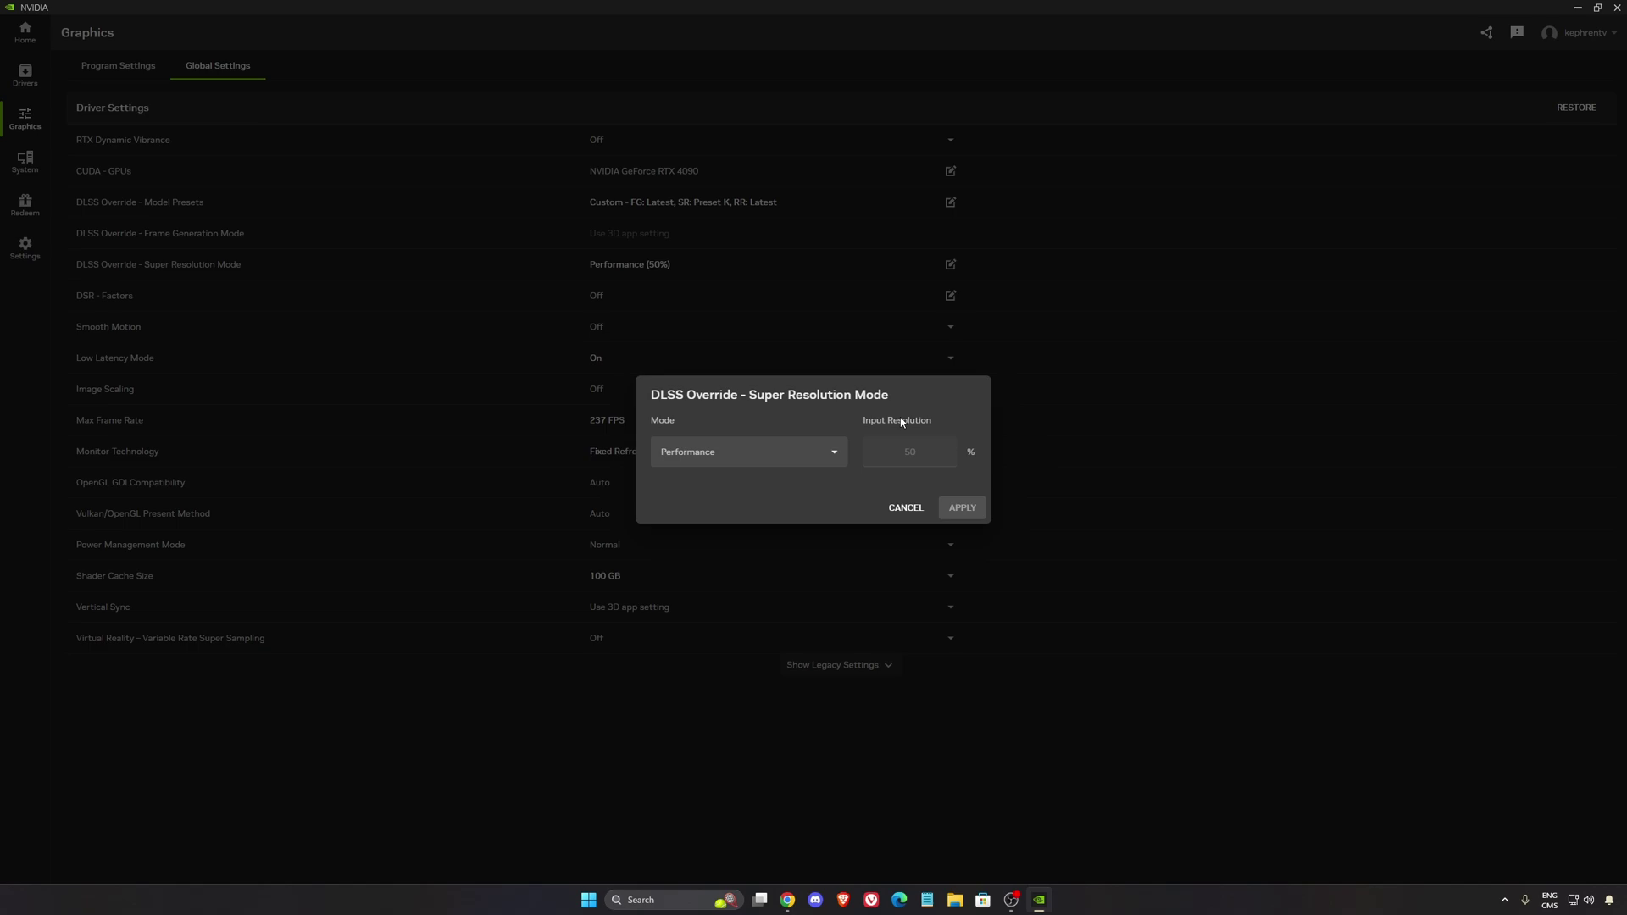
{"action": "left_click", "coordinate": [811, 453]}
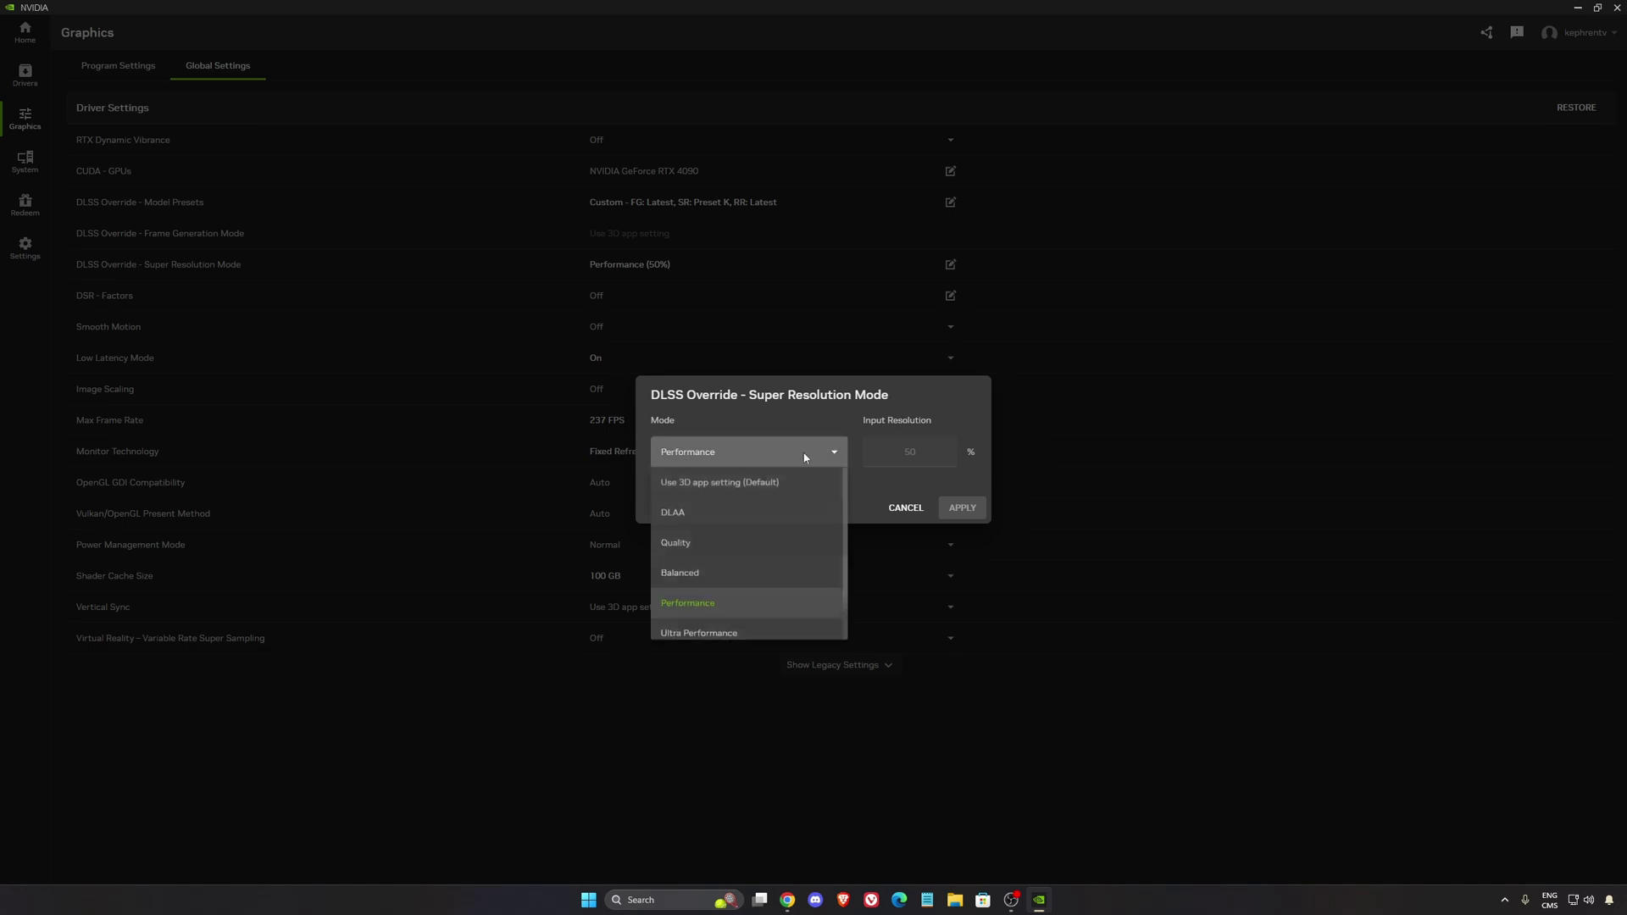
{"action": "left_click", "coordinate": [707, 554]}
{"action": "left_click", "coordinate": [743, 458]}
{"action": "left_click", "coordinate": [712, 561]}
{"action": "left_click", "coordinate": [706, 463]}
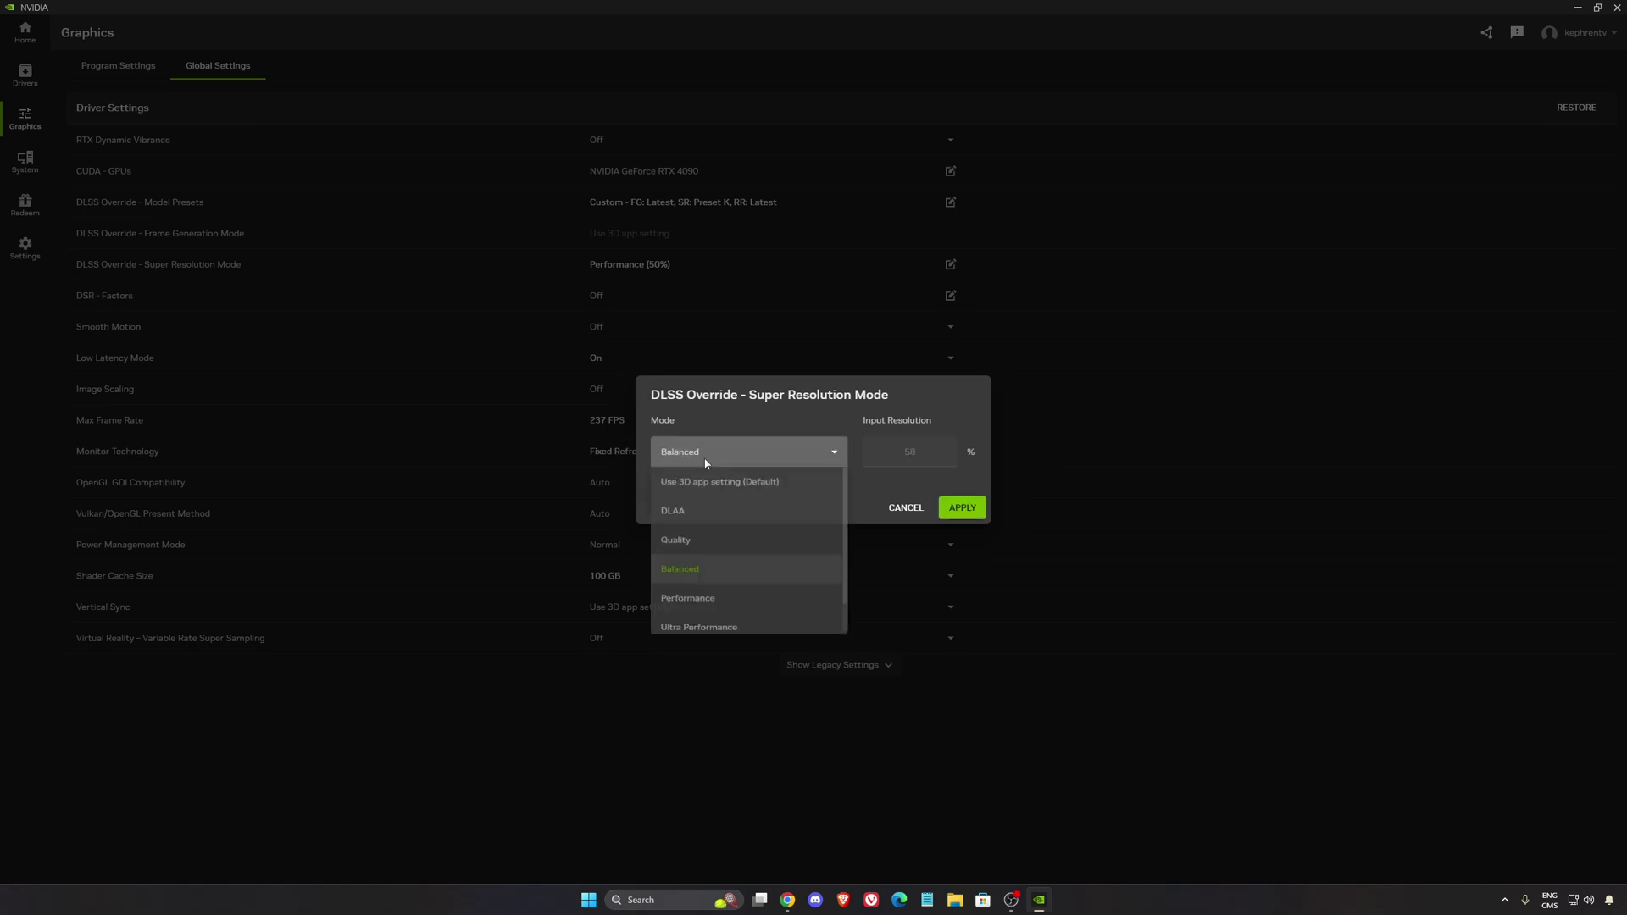
{"action": "left_click", "coordinate": [714, 540]}
{"action": "left_click", "coordinate": [966, 509]}
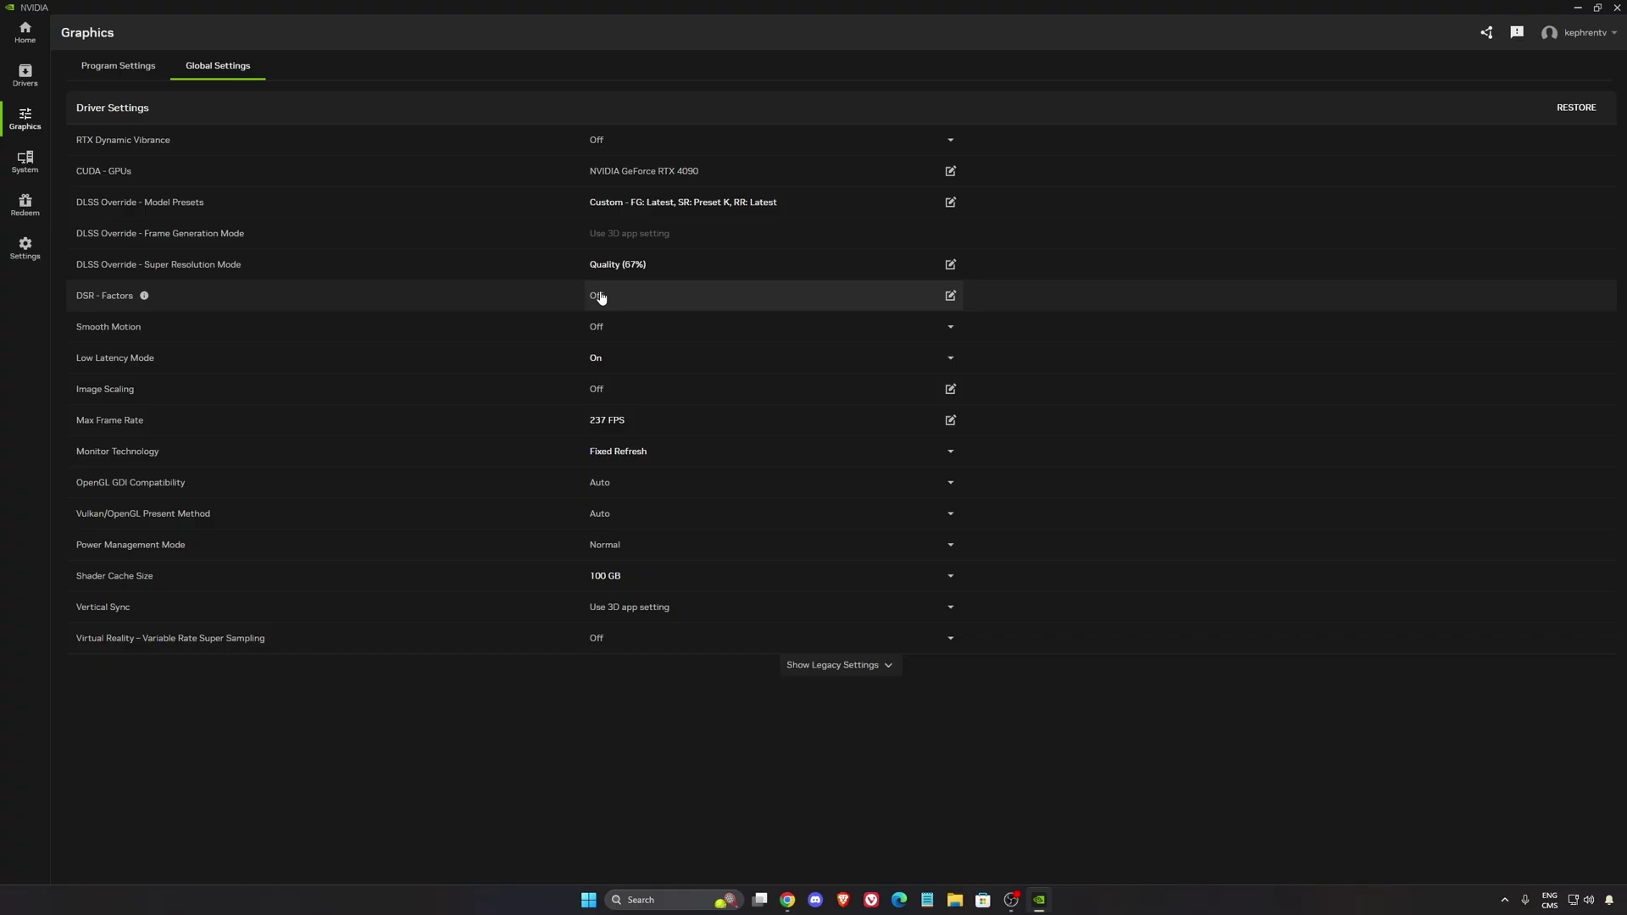
Step: Set the Super Resolution Mode to Use 3D app setting (Default) and apply
{"action": "left_click", "coordinate": [721, 268]}
{"action": "left_click", "coordinate": [727, 458]}
{"action": "left_click", "coordinate": [711, 484]}
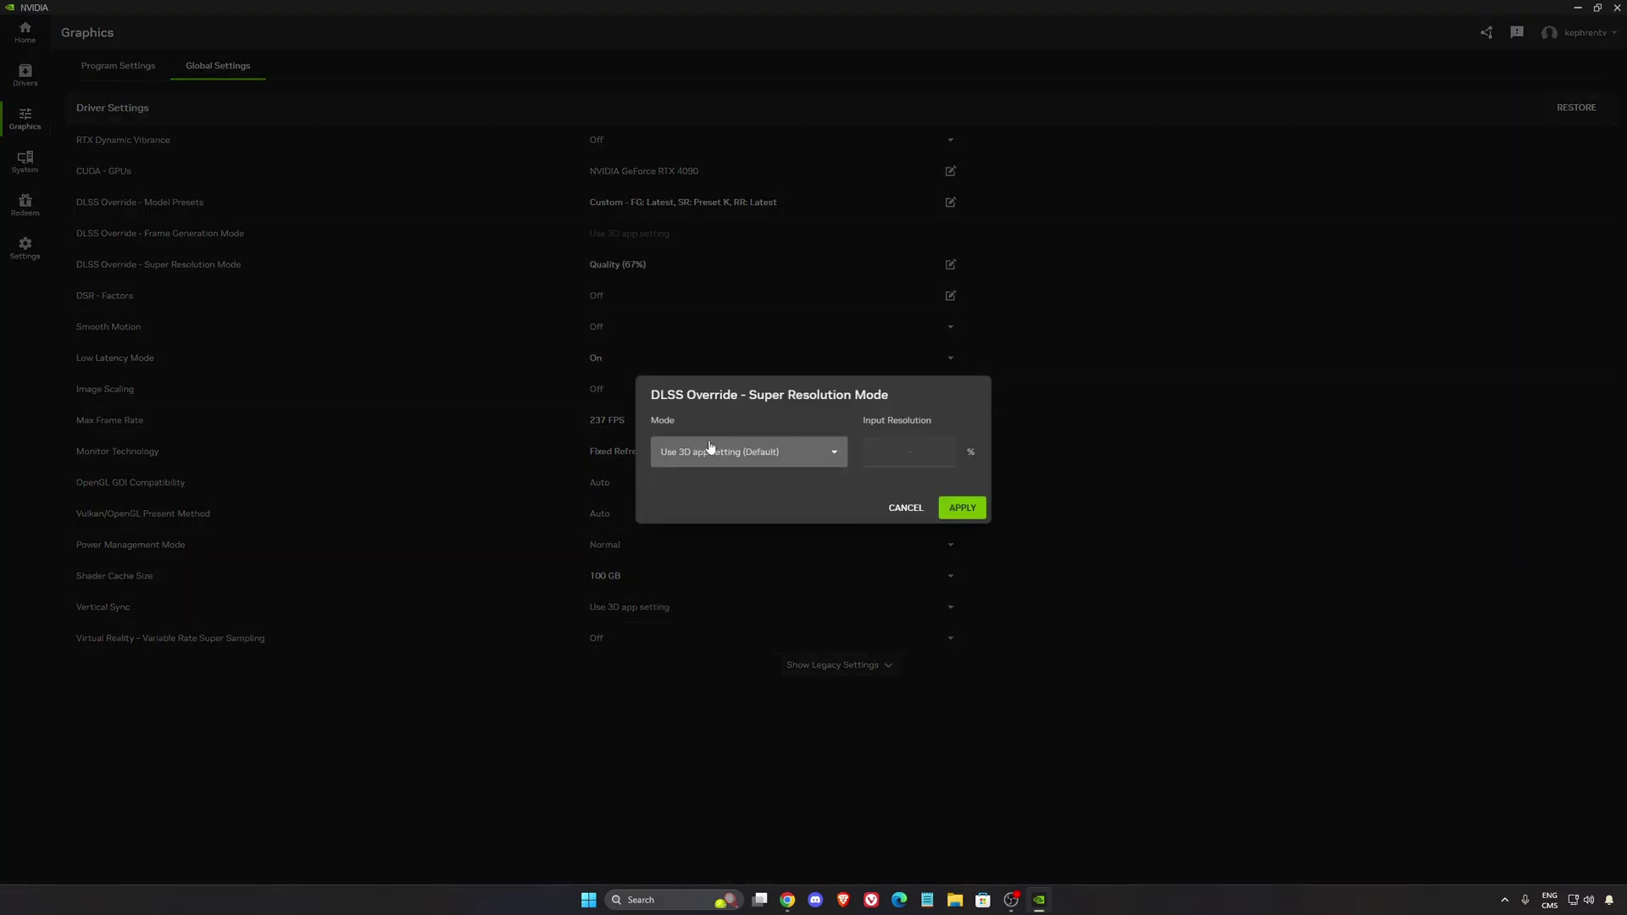
{"action": "left_click", "coordinate": [962, 508]}
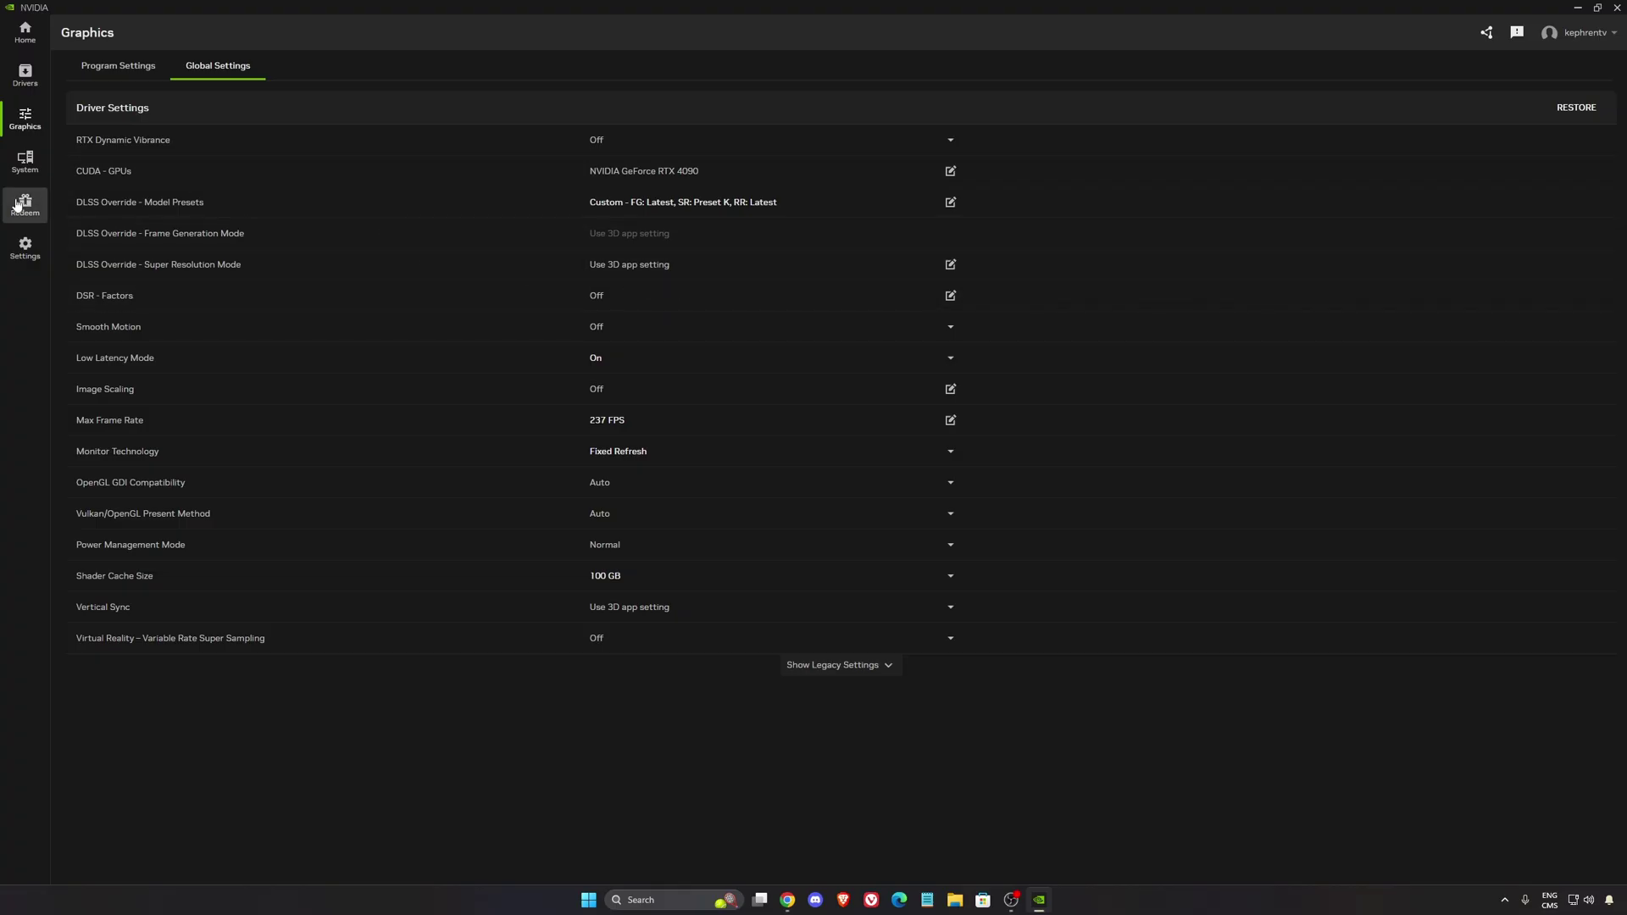
Step: Browse the Program Settings list, then return to Global Settings and open the DLSS Model Presets dialog
{"action": "left_click", "coordinate": [119, 68]}
{"action": "scroll", "coordinate": [178, 382], "scroll_direction": "down", "scroll_amount": 3}
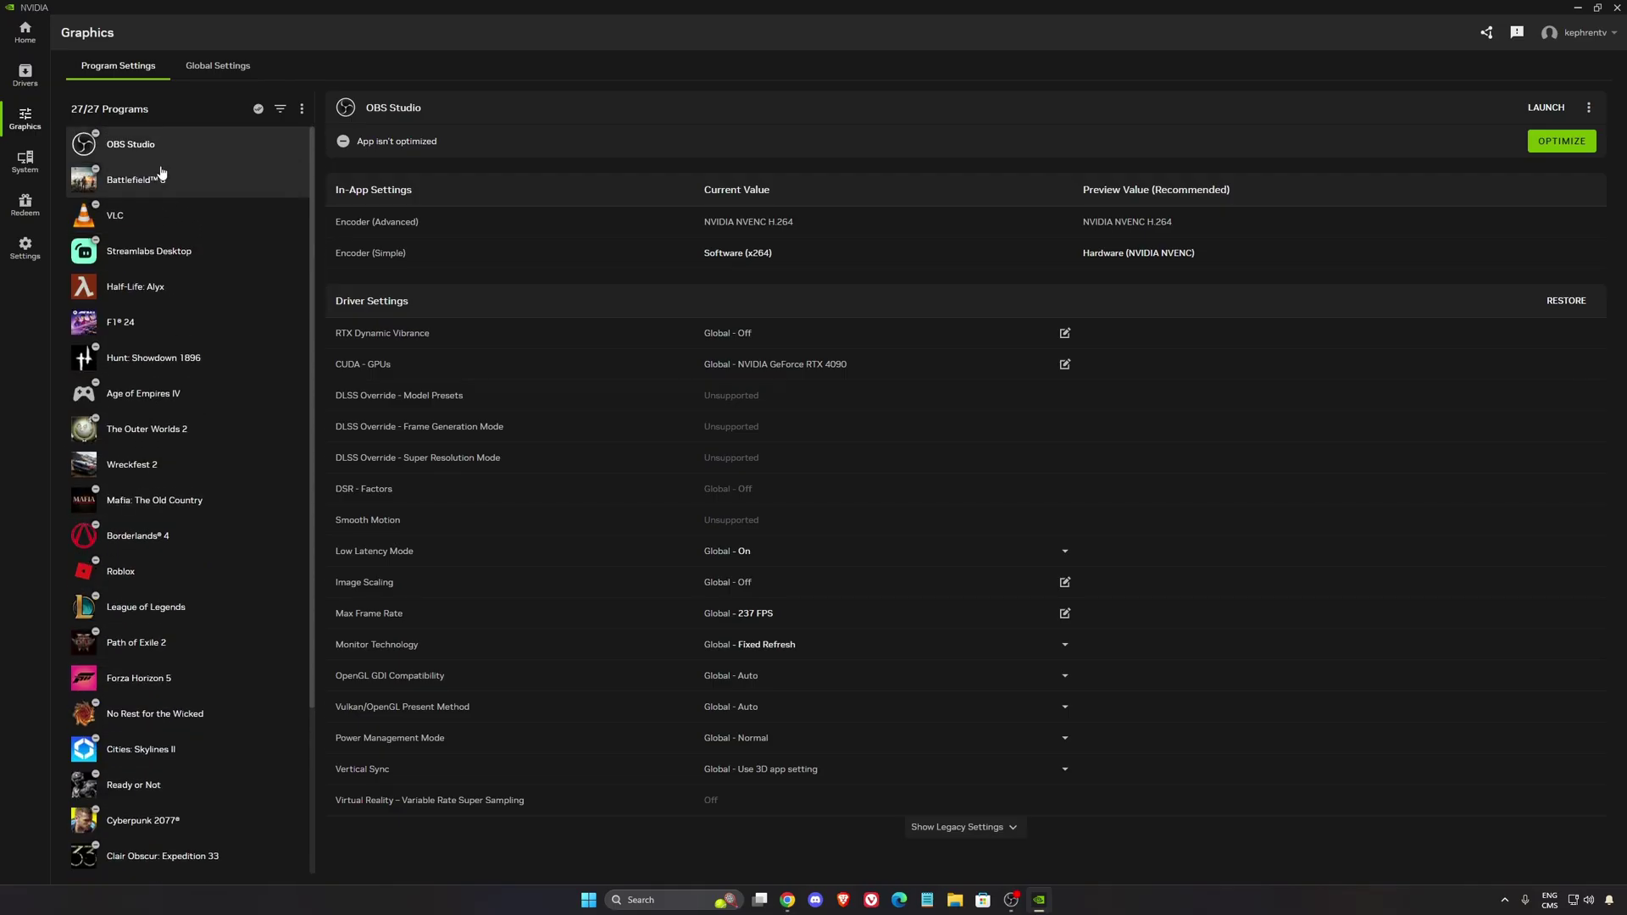
{"action": "left_click", "coordinate": [212, 68]}
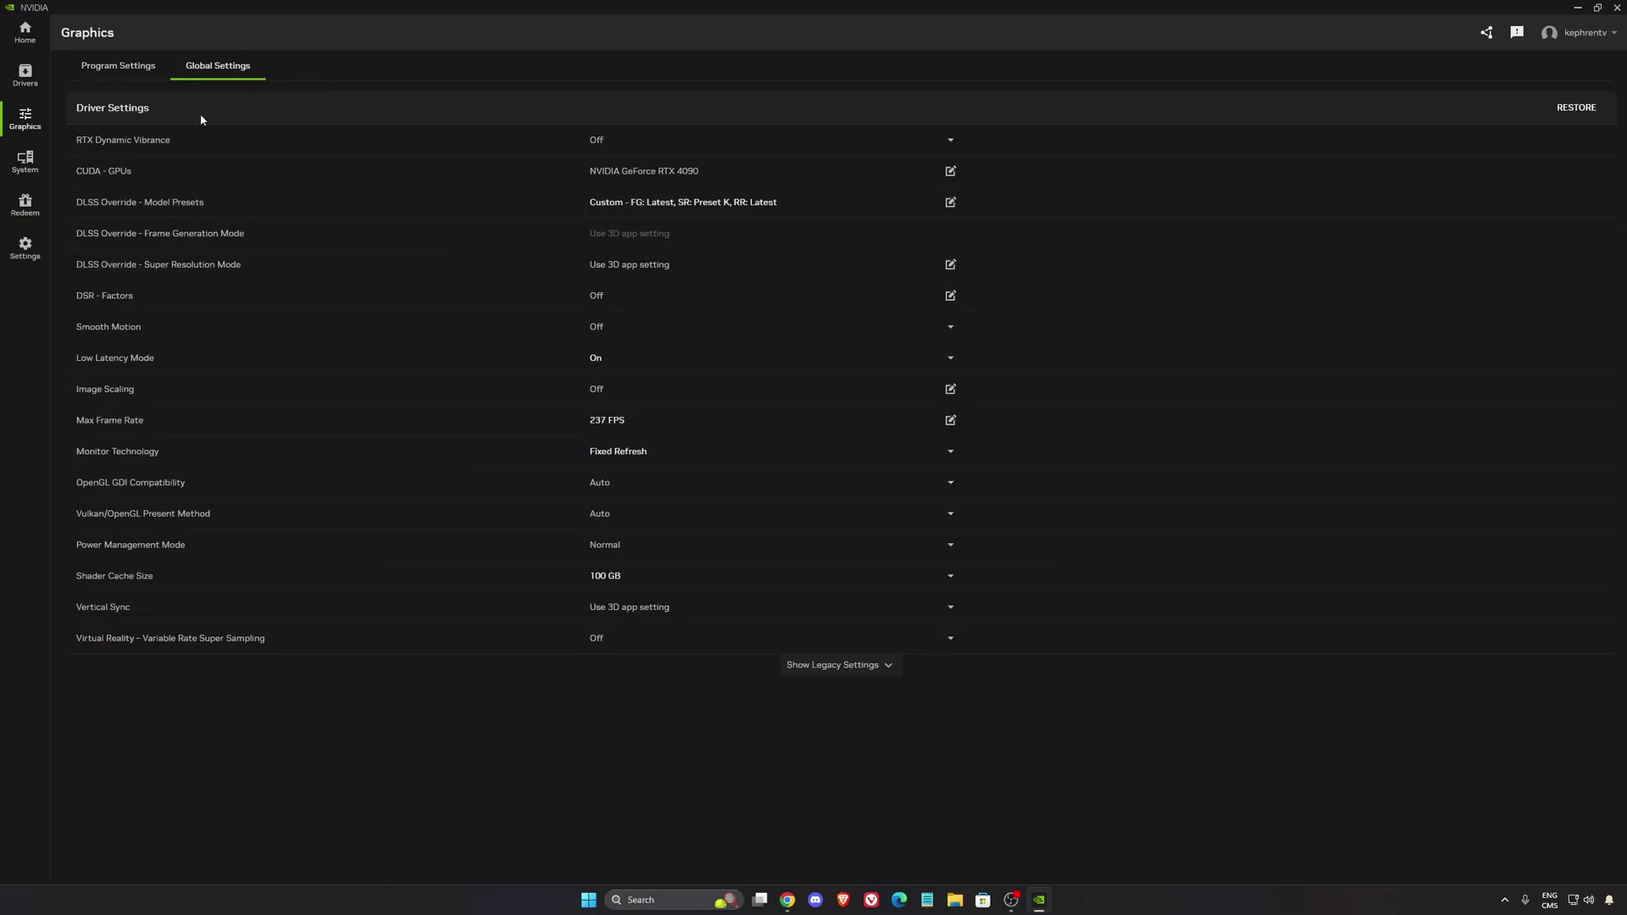
{"action": "left_click", "coordinate": [148, 68]}
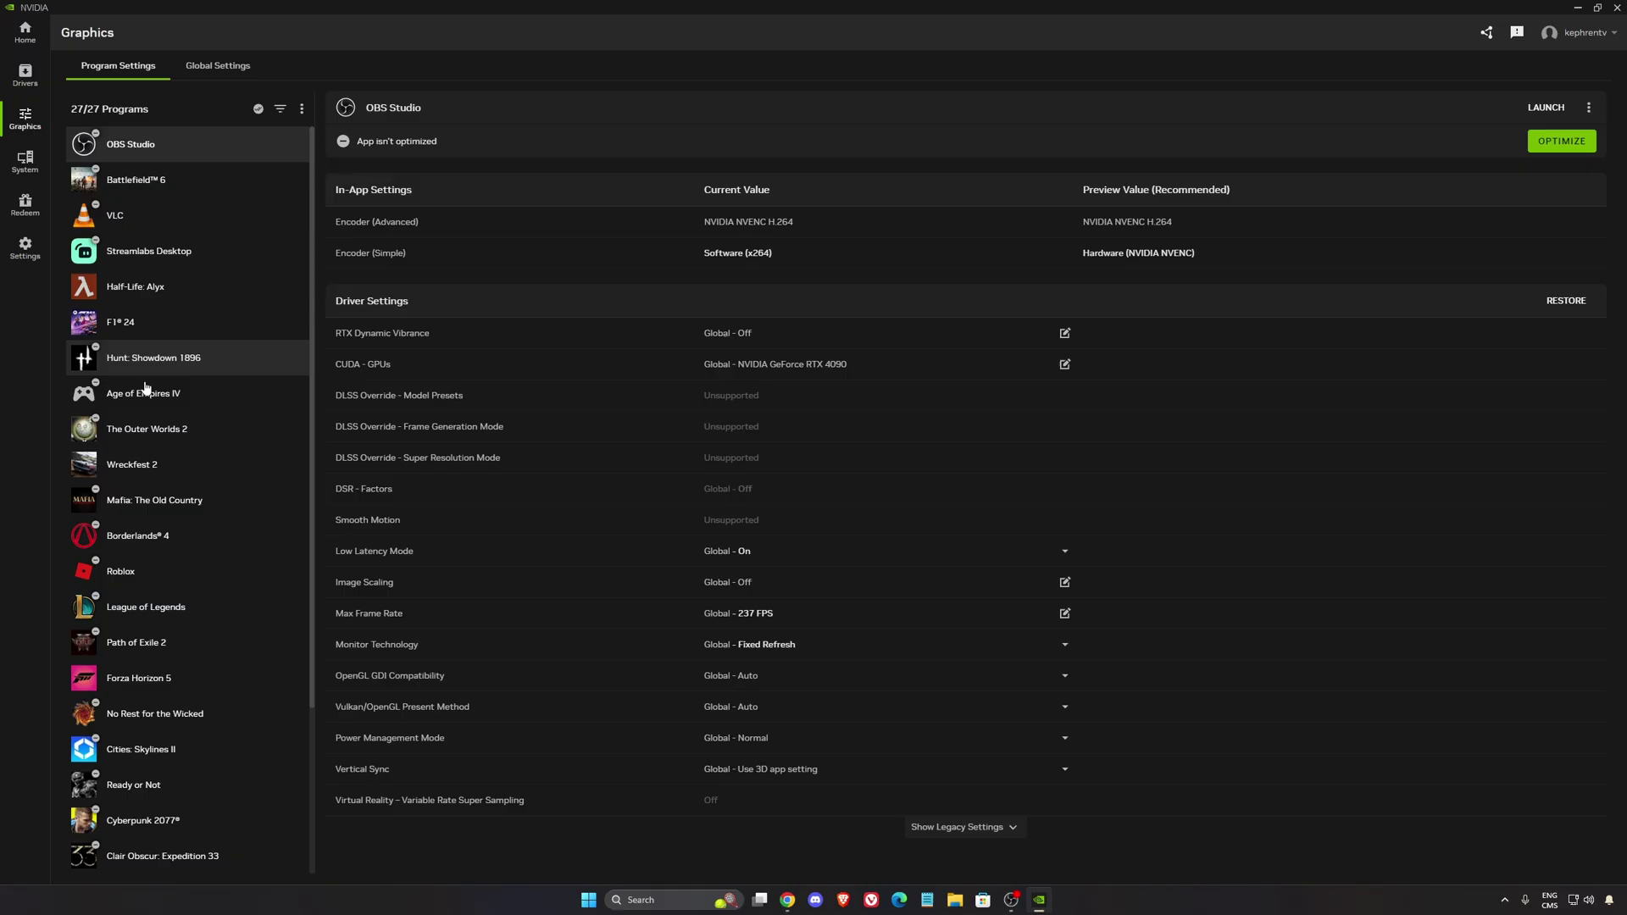
{"action": "scroll", "coordinate": [146, 388], "scroll_direction": "down", "scroll_amount": 3}
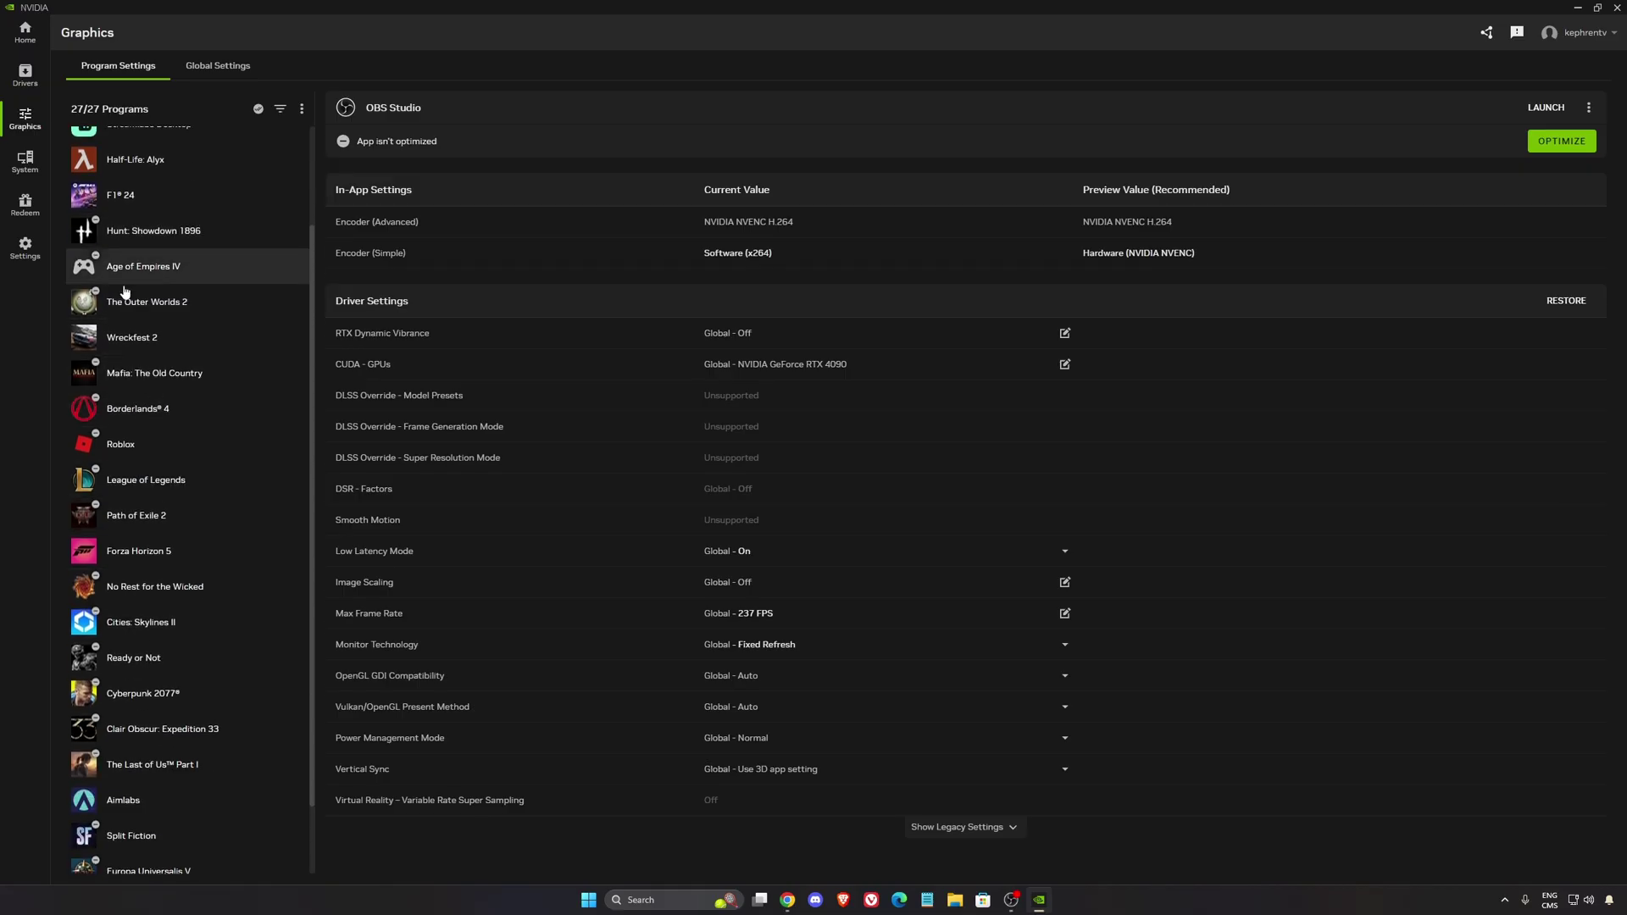
{"action": "scroll", "coordinate": [236, 349], "scroll_direction": "up", "scroll_amount": 3}
{"action": "left_click", "coordinate": [217, 66]}
{"action": "left_click", "coordinate": [836, 201]}
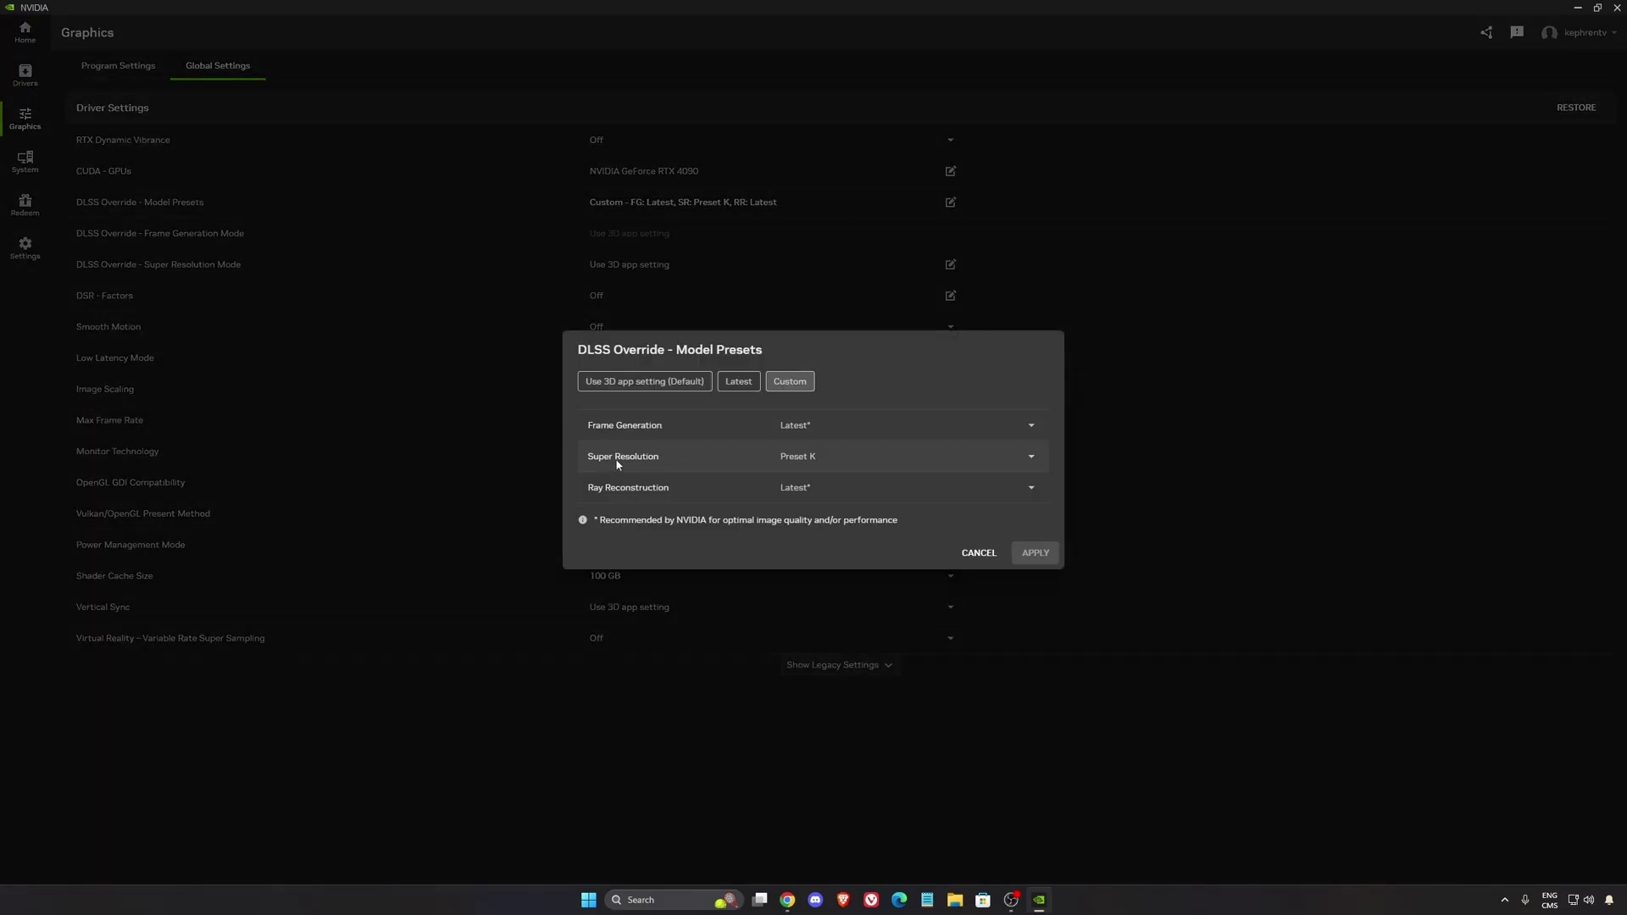
Step: Set the Super Resolution model preset to Preset M and apply
{"action": "left_click", "coordinate": [912, 456]}
{"action": "scroll", "coordinate": [987, 543], "scroll_direction": "down", "scroll_amount": 3}
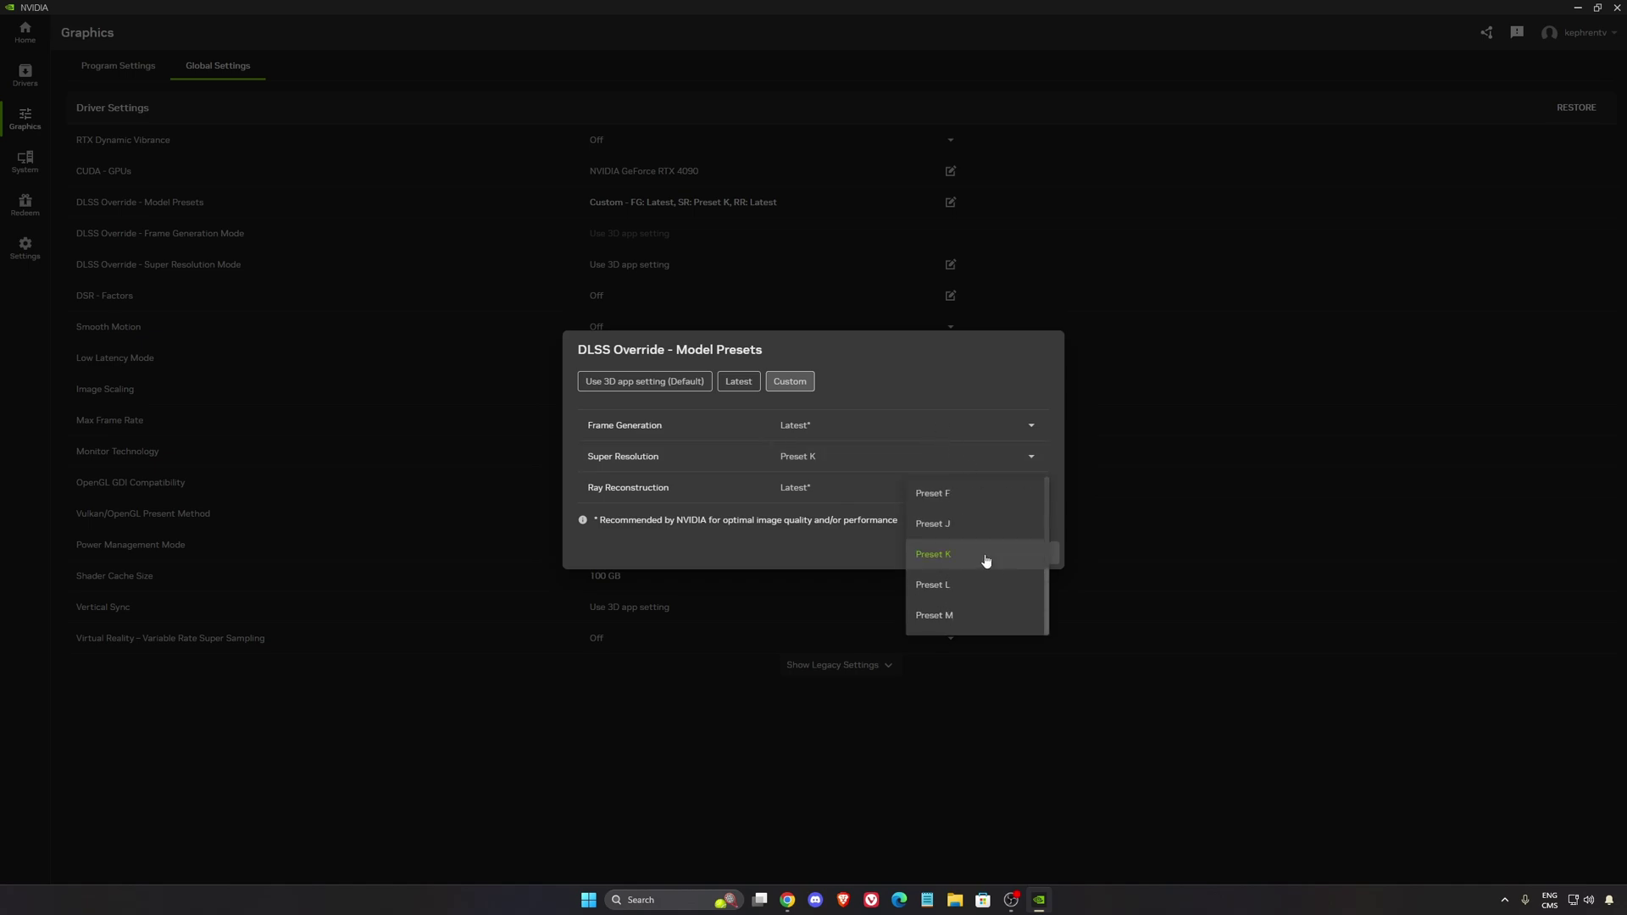
{"action": "left_click", "coordinate": [956, 616]}
{"action": "left_click", "coordinate": [1037, 552]}
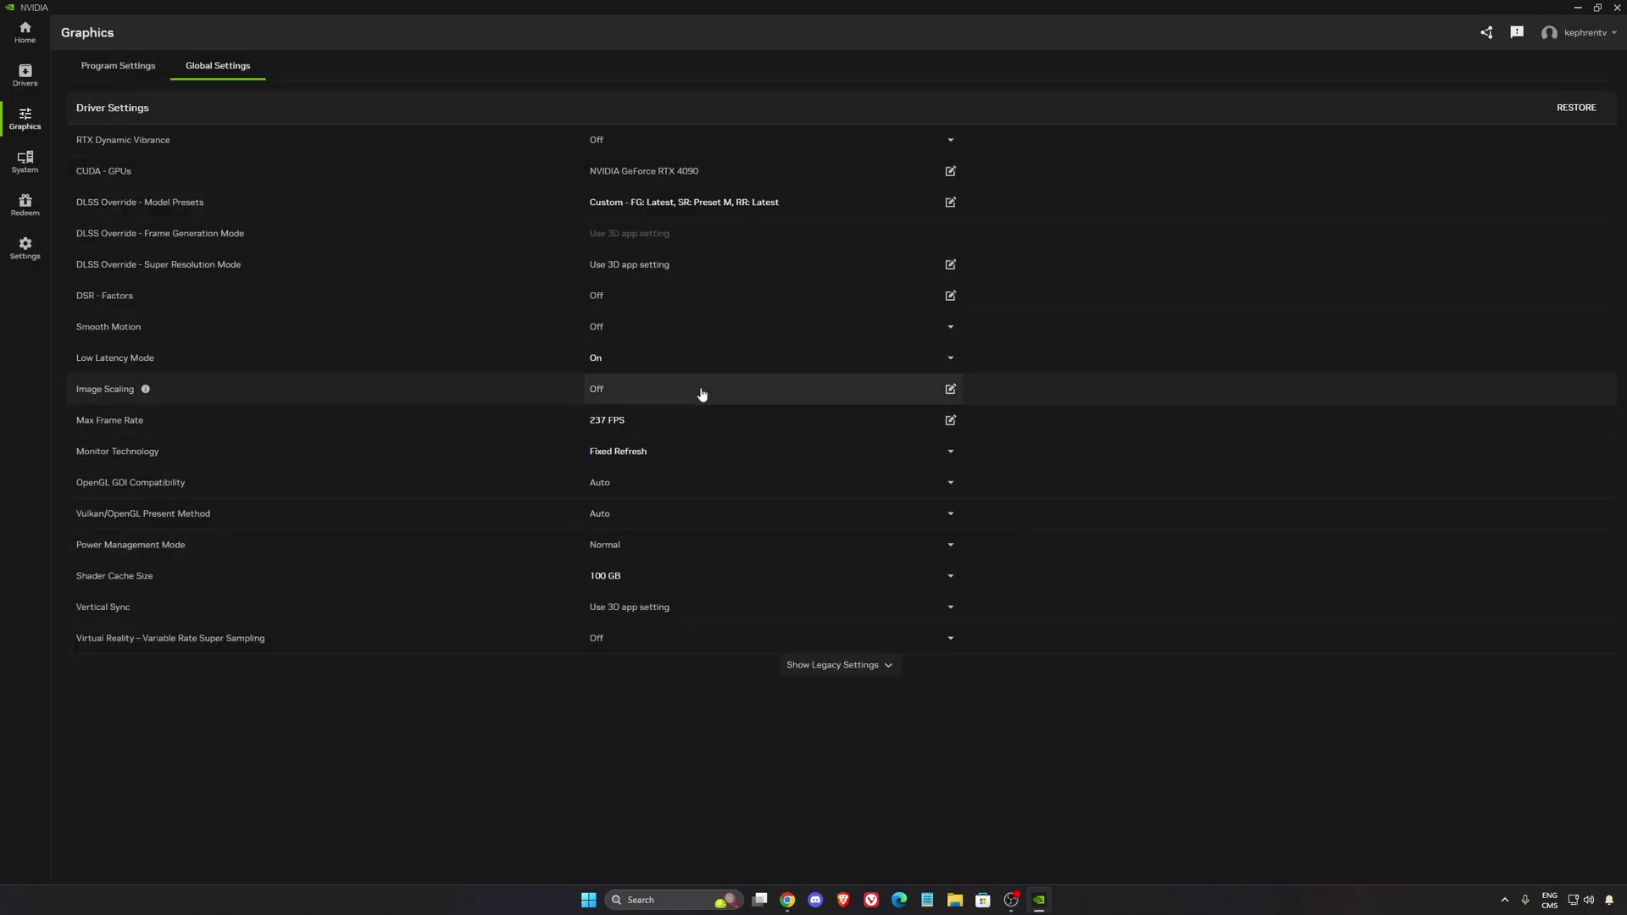
Step: Set the Super Resolution Mode to Performance (50%), apply, then view Program Settings
{"action": "left_click", "coordinate": [950, 265]}
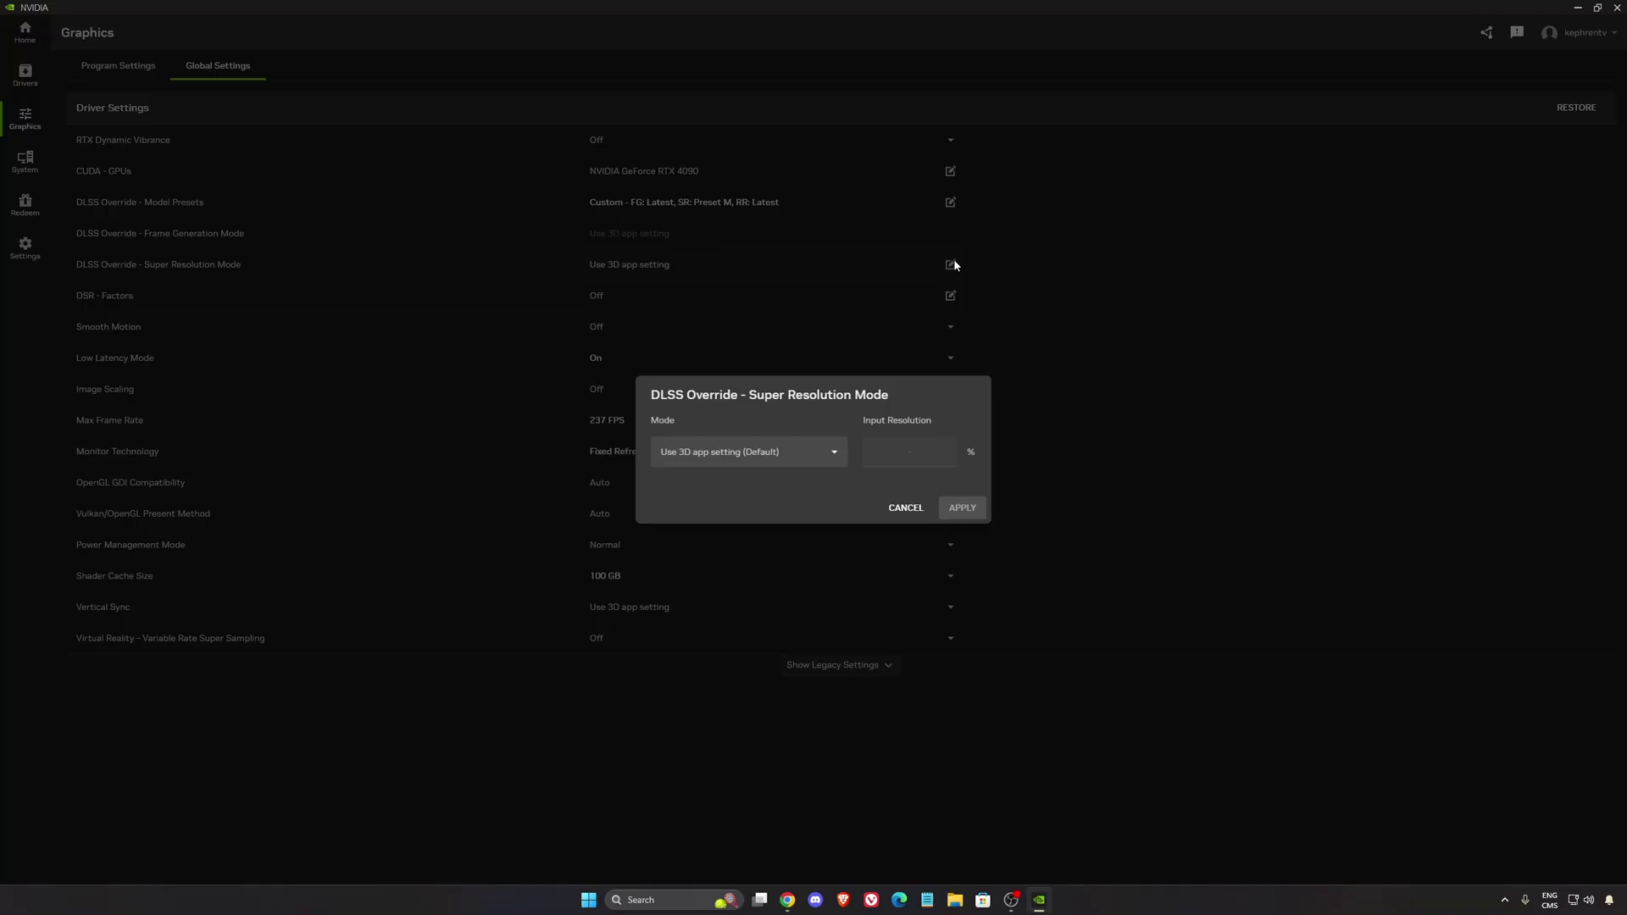
{"action": "left_click", "coordinate": [771, 452]}
{"action": "left_click", "coordinate": [717, 605]}
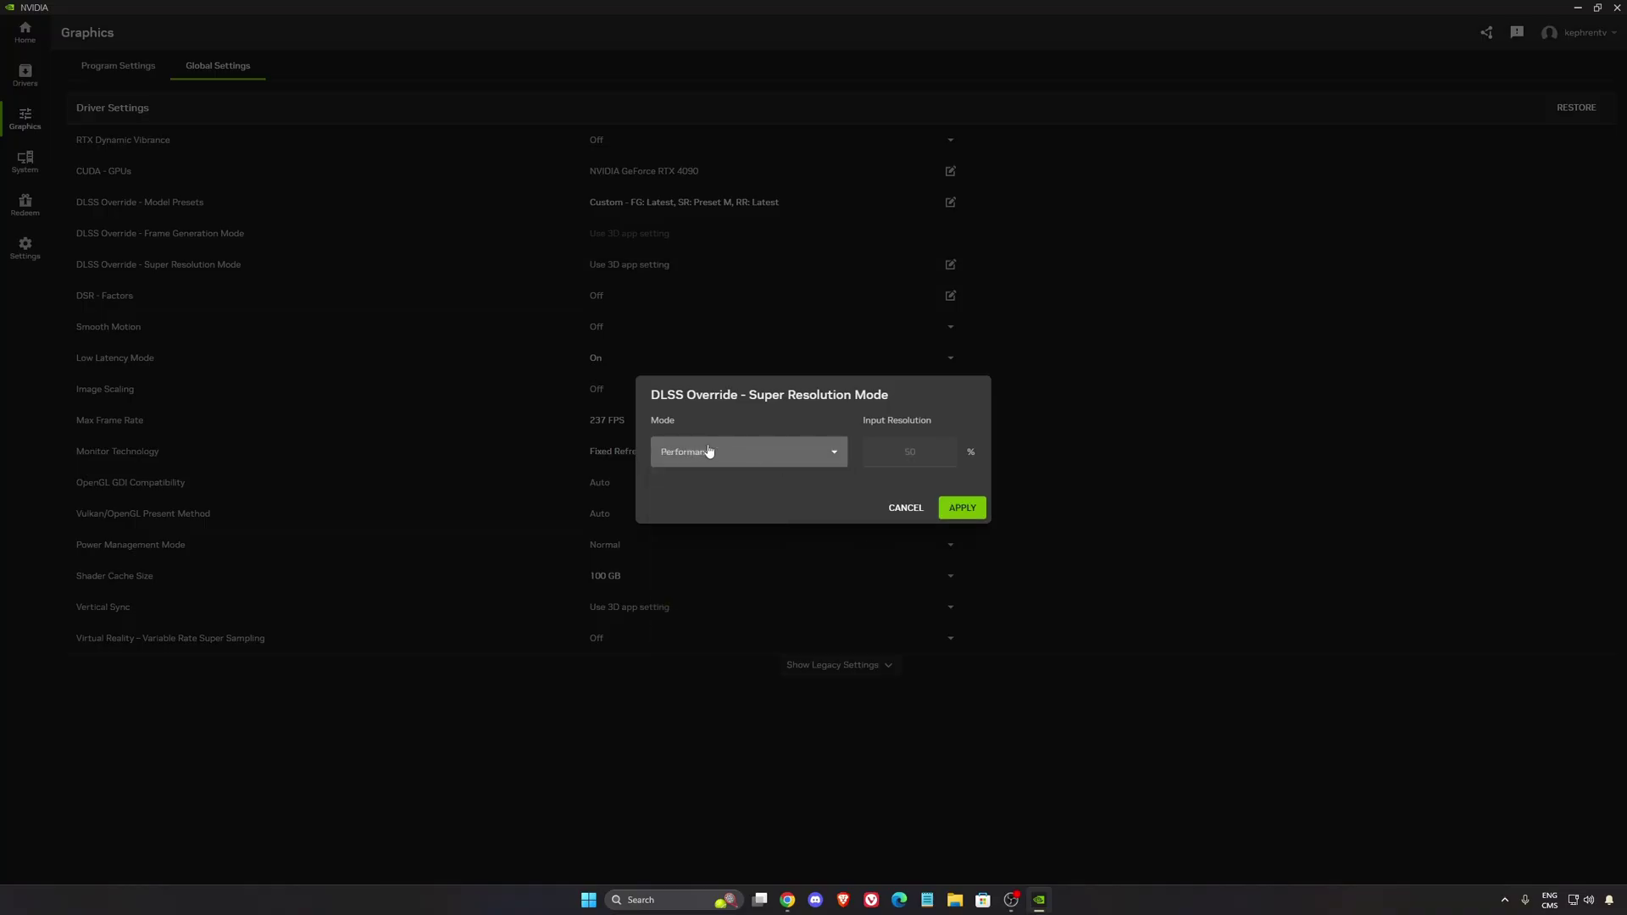
{"action": "left_click", "coordinate": [959, 507]}
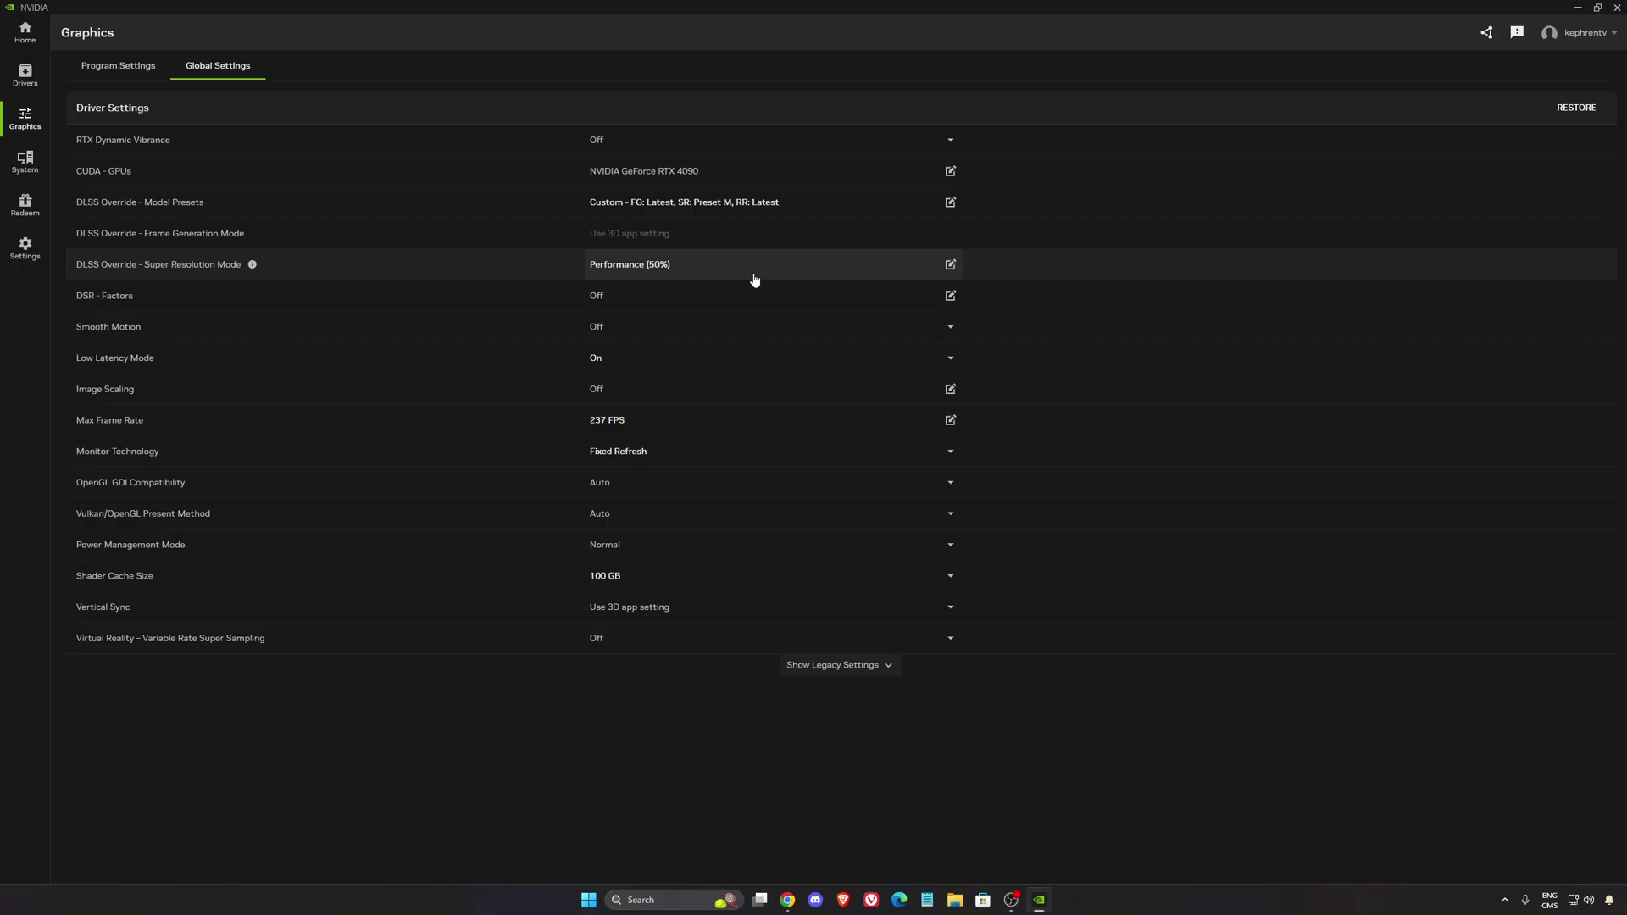
{"action": "left_click", "coordinate": [118, 67]}
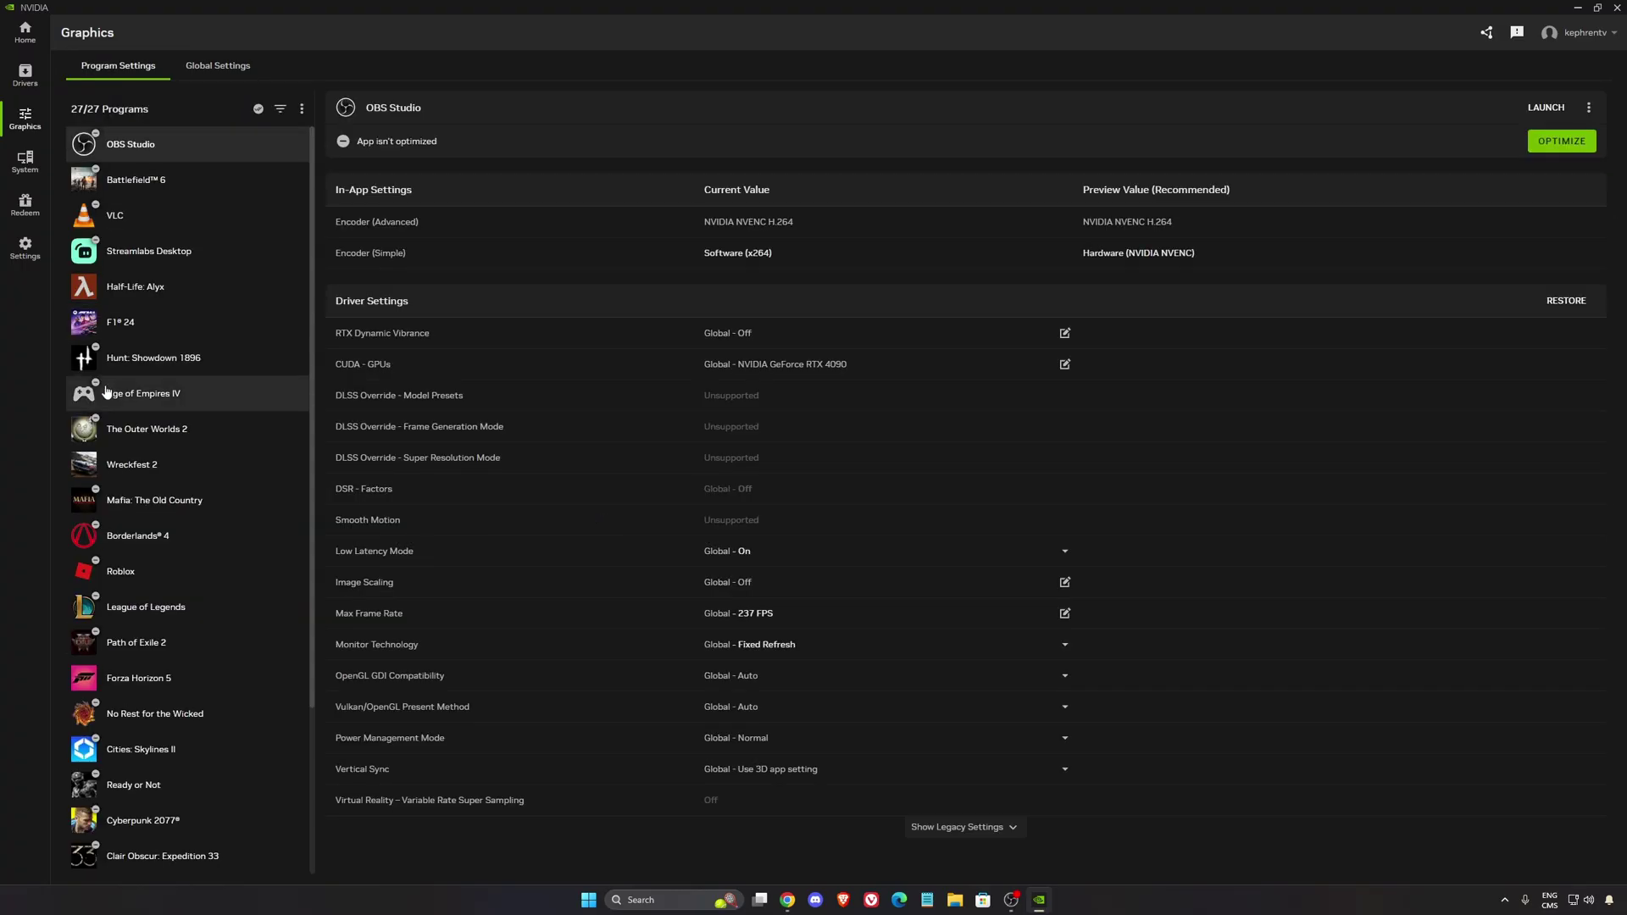
Step: Switch between Global and Program Settings to verify the override still shows Preset M at Performance (50%)
{"action": "left_click", "coordinate": [261, 65]}
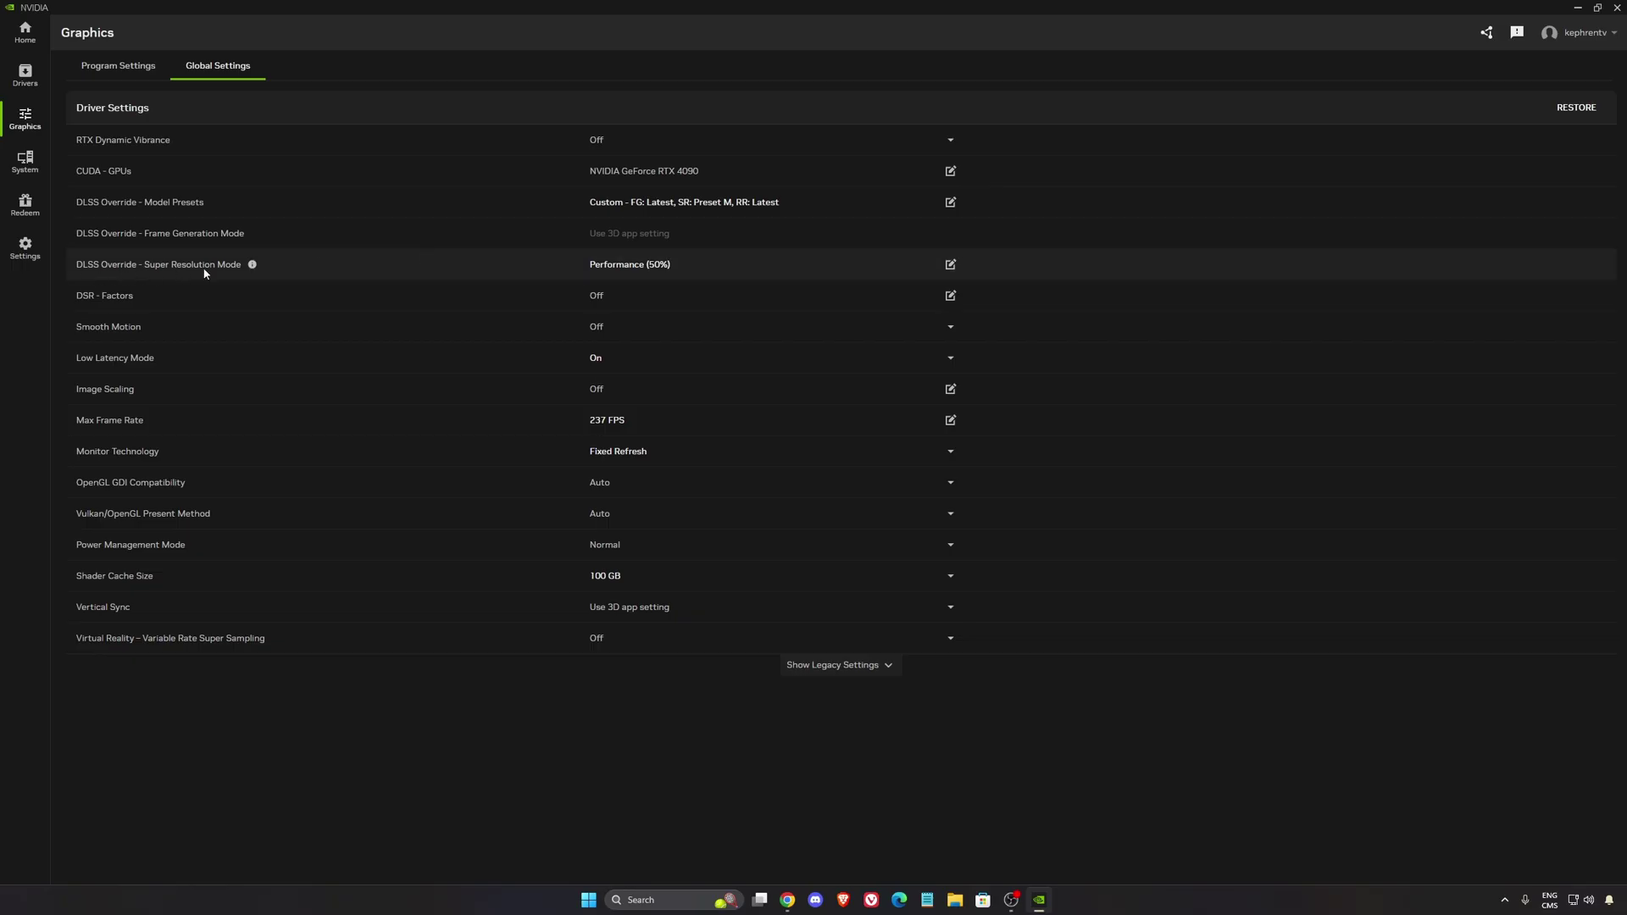
{"action": "left_click", "coordinate": [121, 76]}
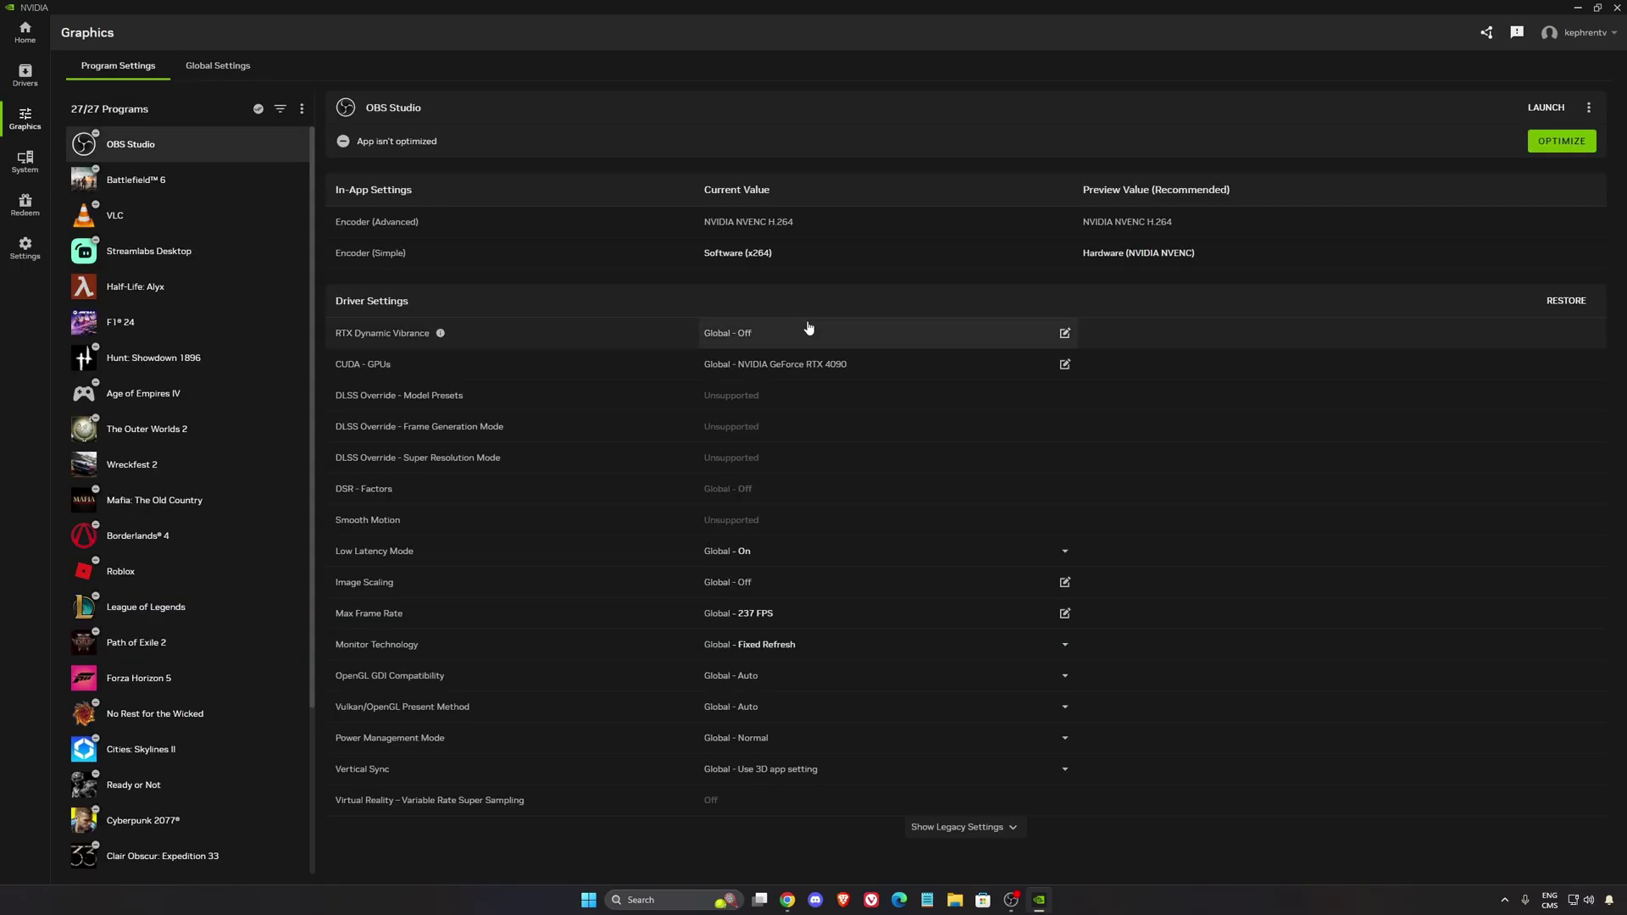
{"action": "left_click", "coordinate": [218, 65]}
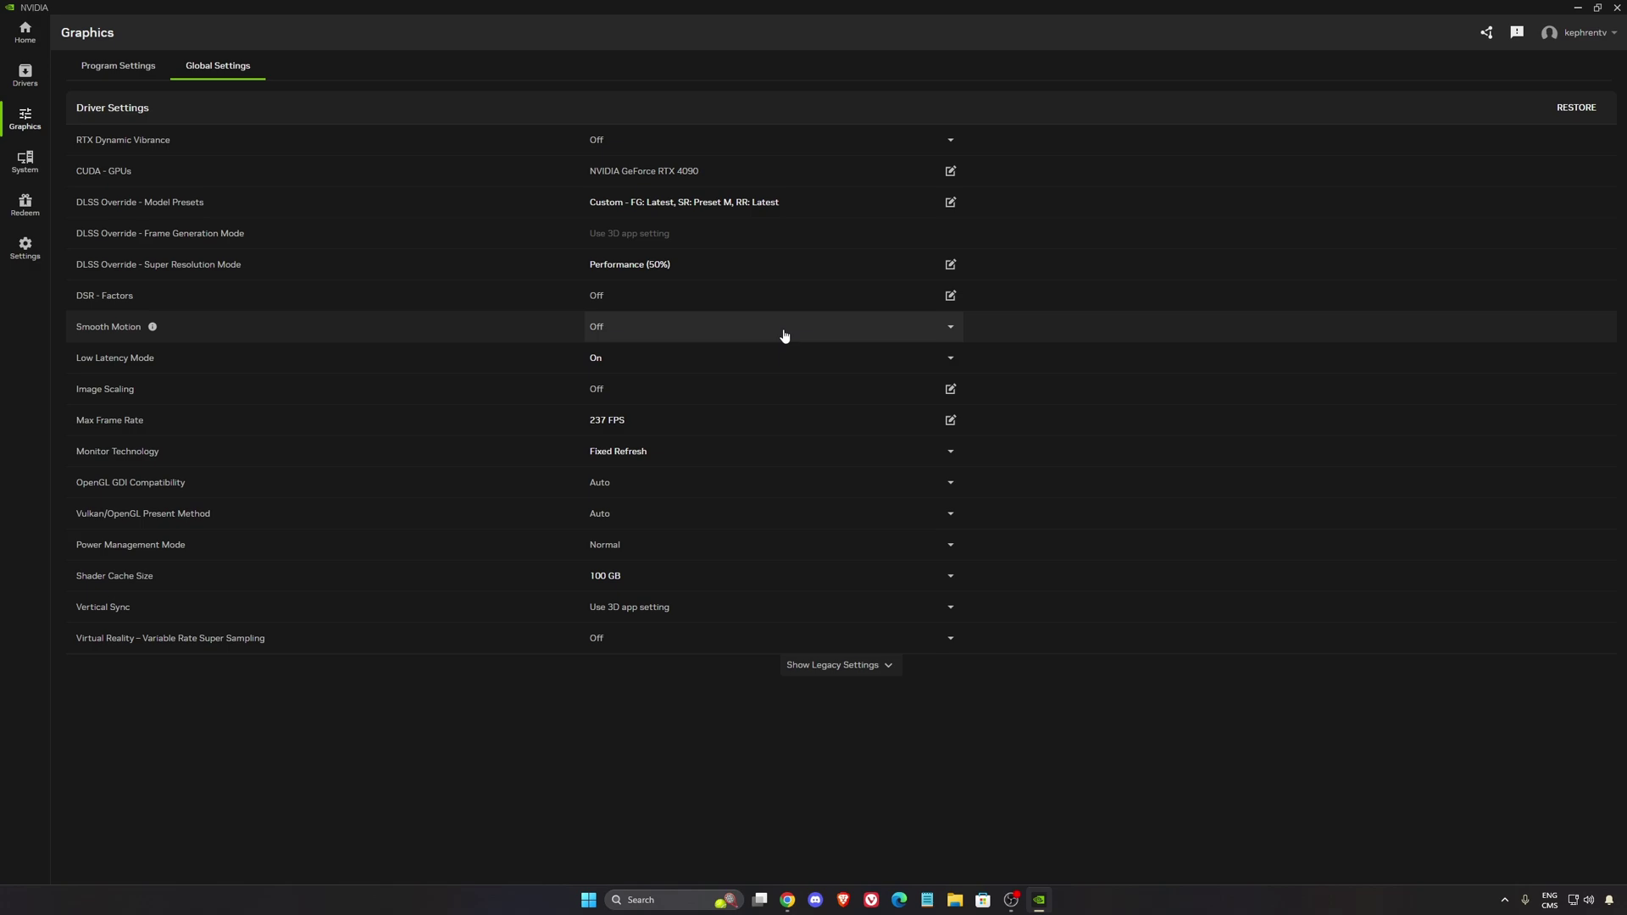